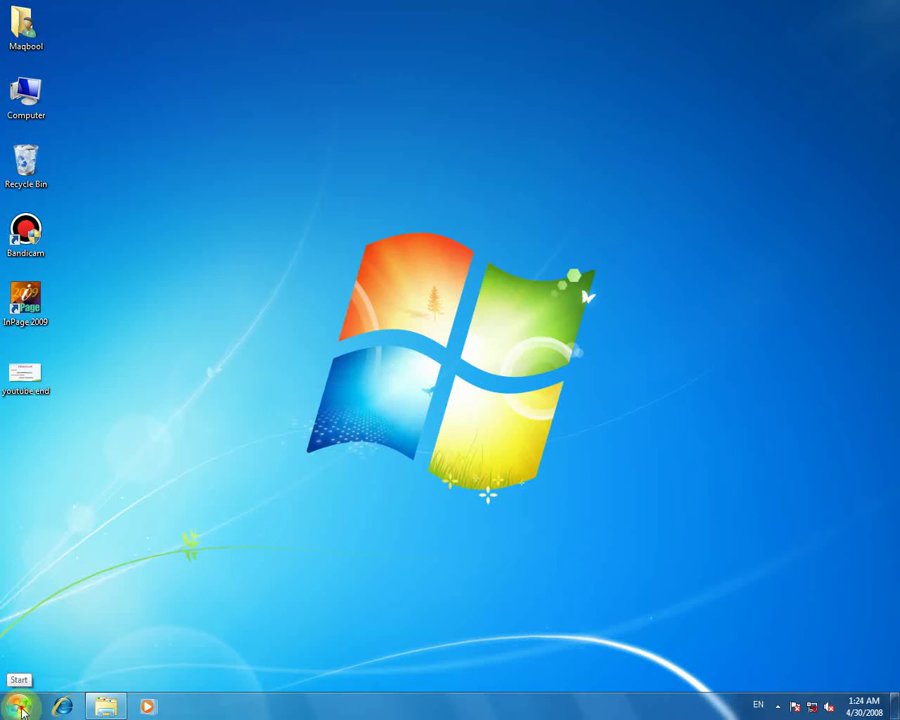
Launch PowerPoint 2013 by searching 'power' in the Start menu and start a blank presentation.
click(21, 708)
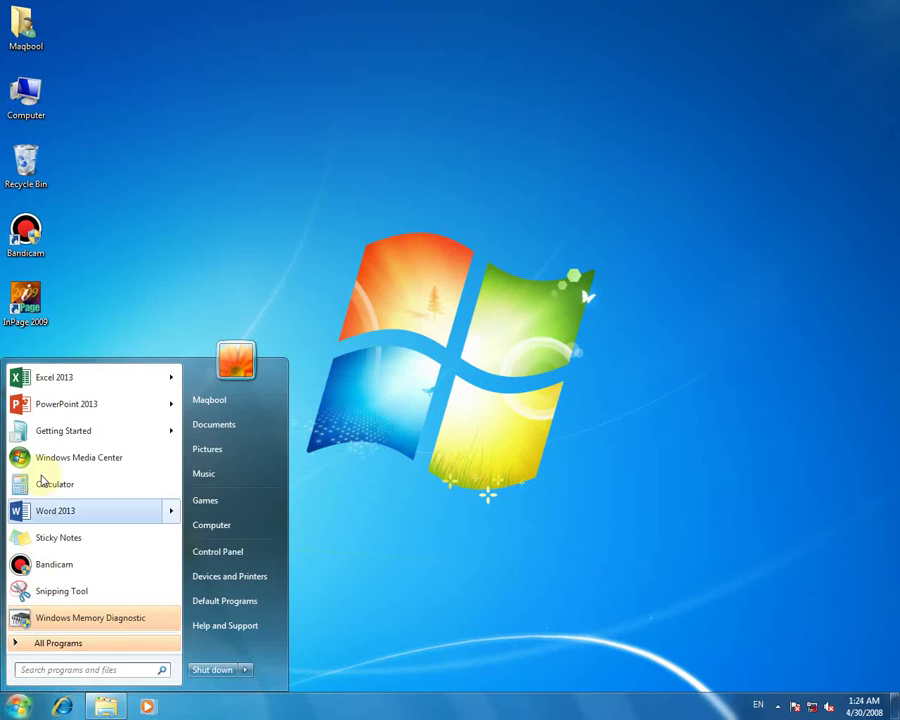
mouse_move(66, 404)
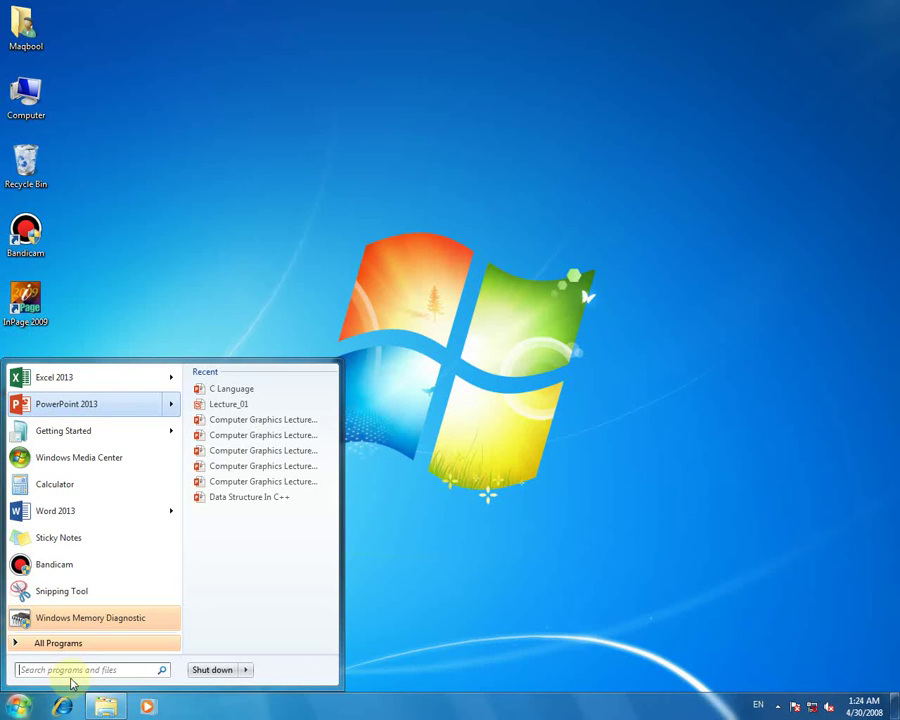
text(p)
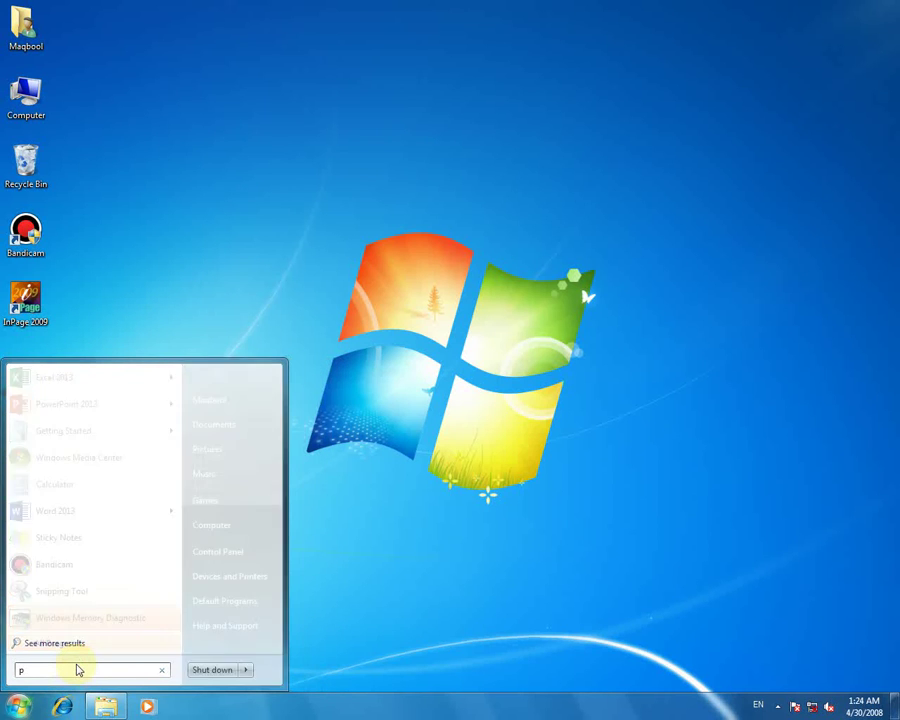
text(ower)
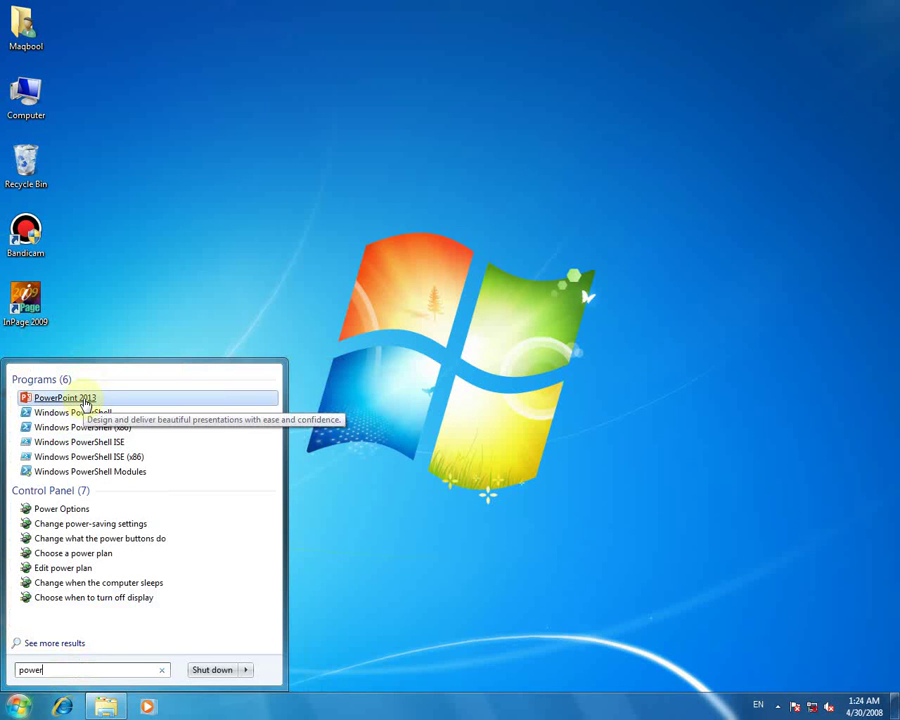
click(72, 400)
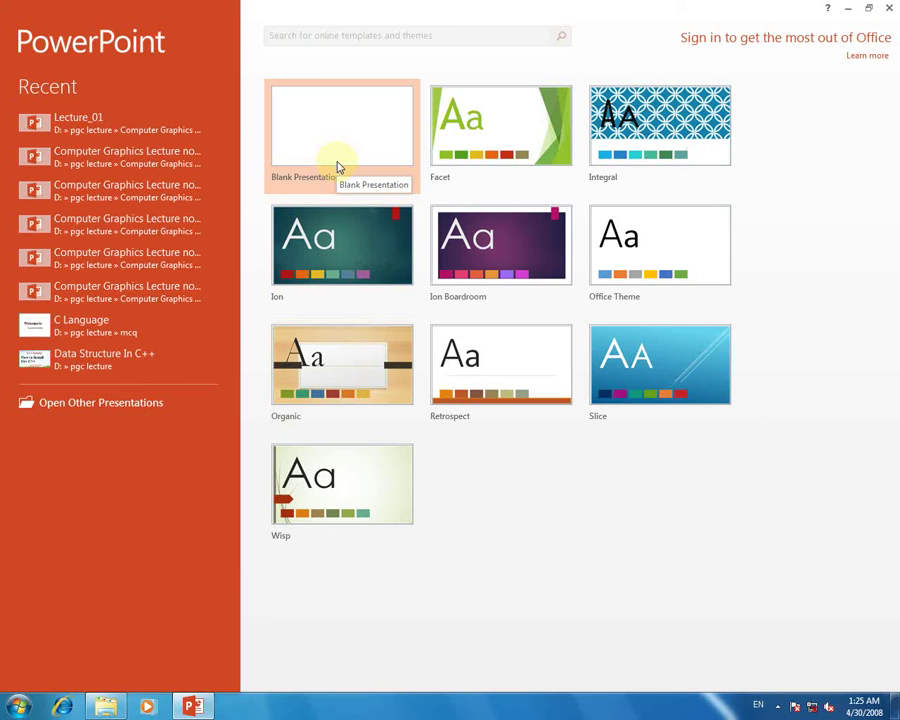
click(337, 167)
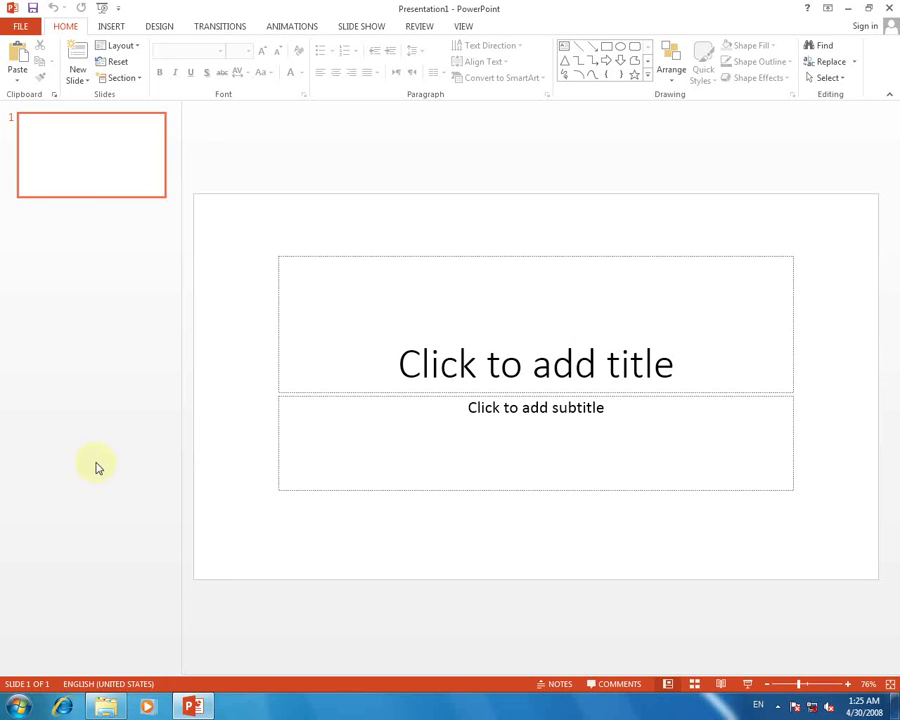
Select the title slide and dismiss the Windows colour-scheme performance warning.
click(97, 155)
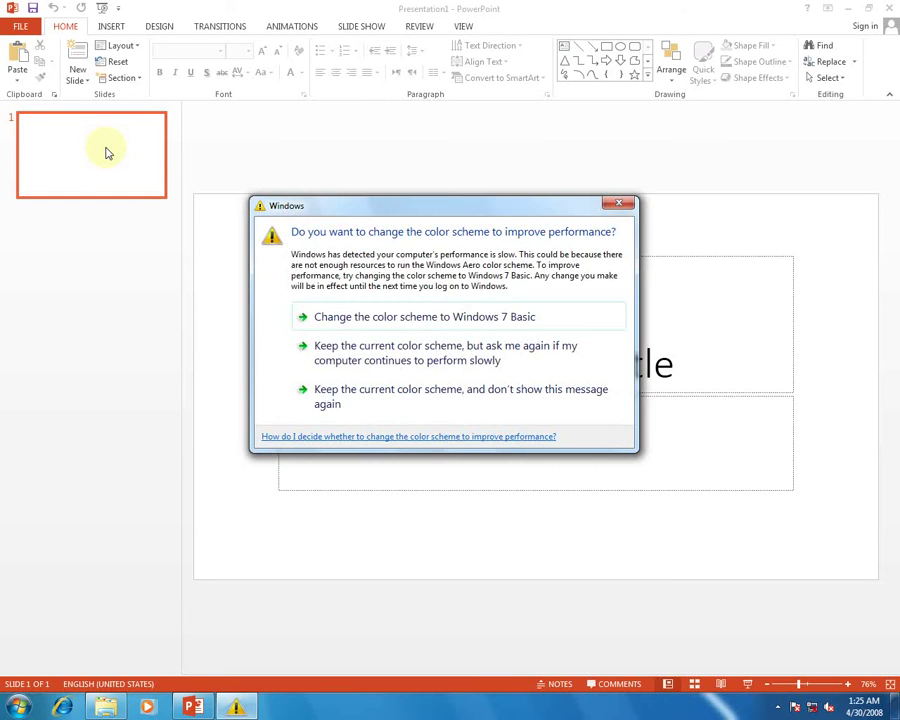
click(620, 206)
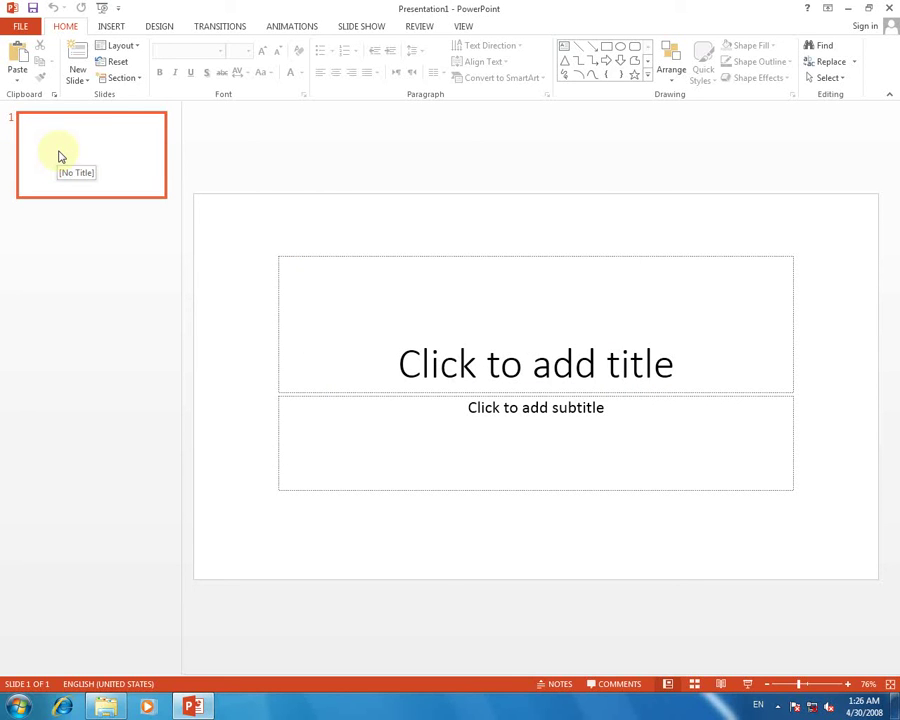
Add slides 2 and 3 with New Slide from the thumbnail menu.
right_click(59, 152)
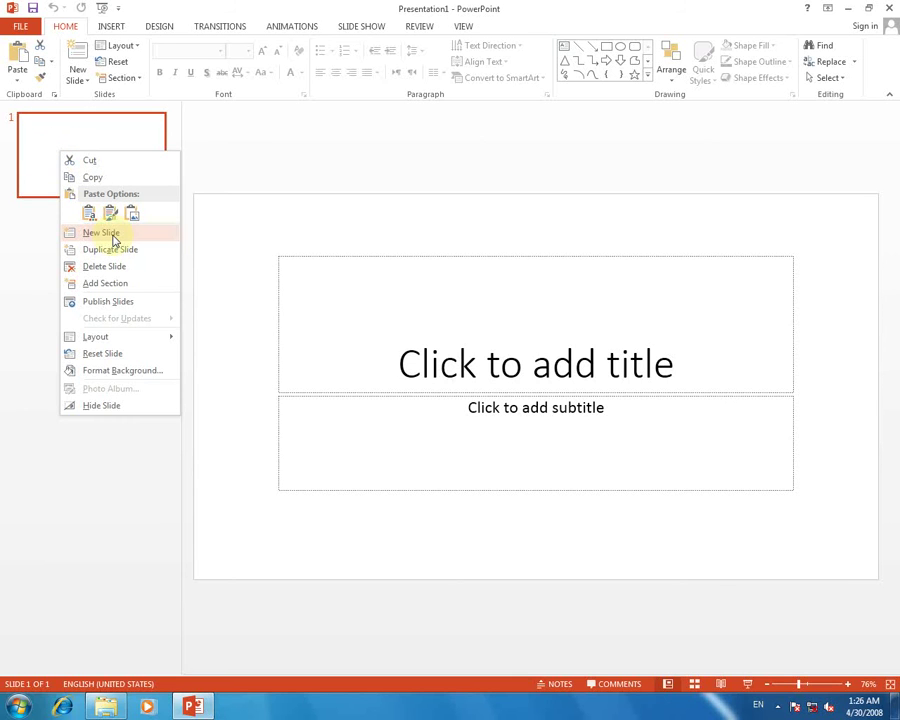
click(101, 232)
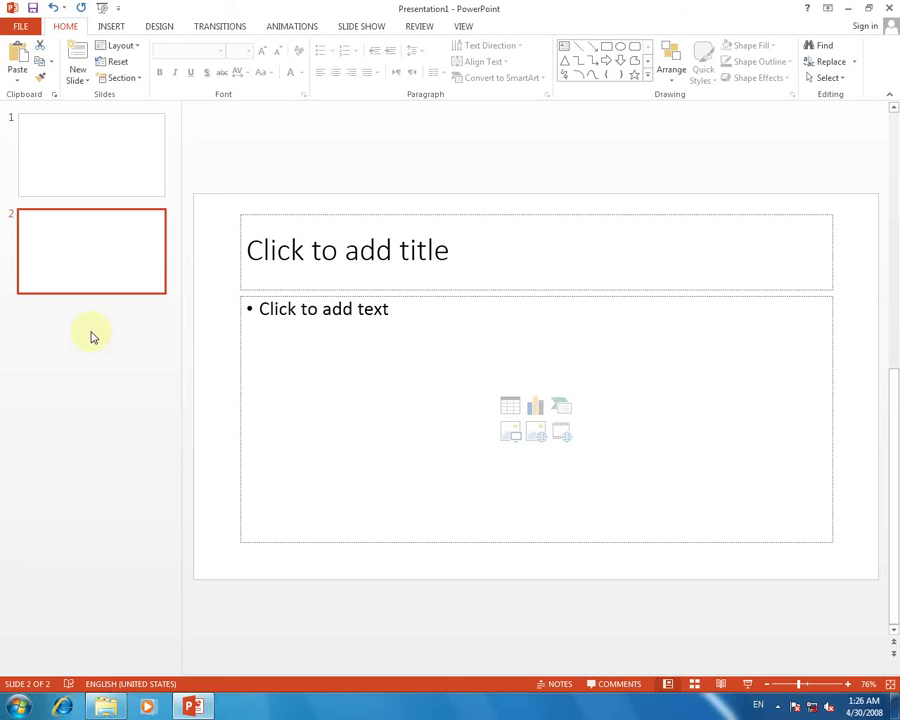
click(112, 275)
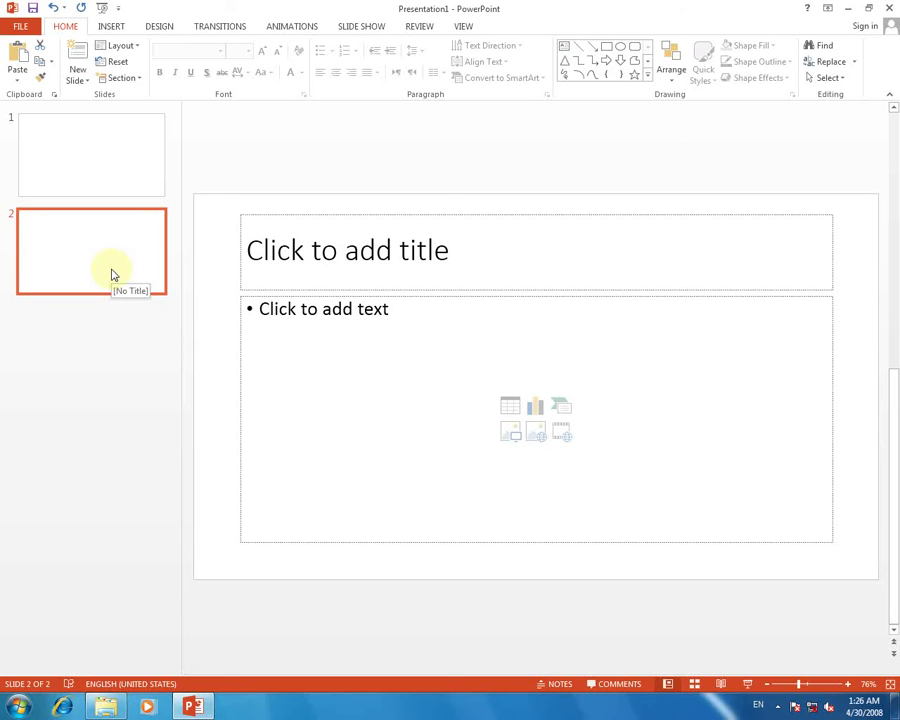
click(88, 151)
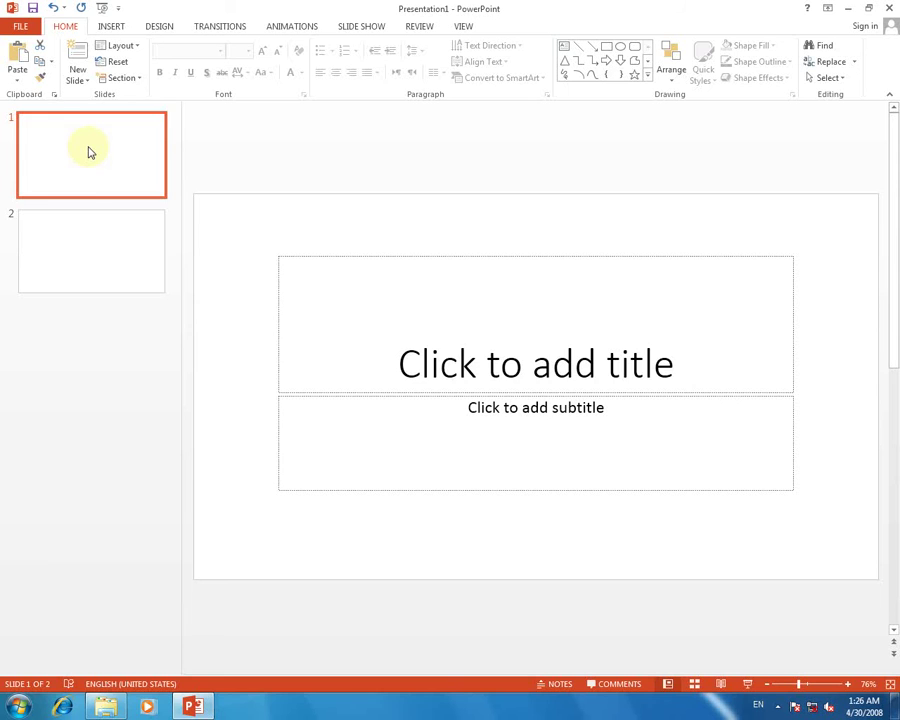
click(107, 252)
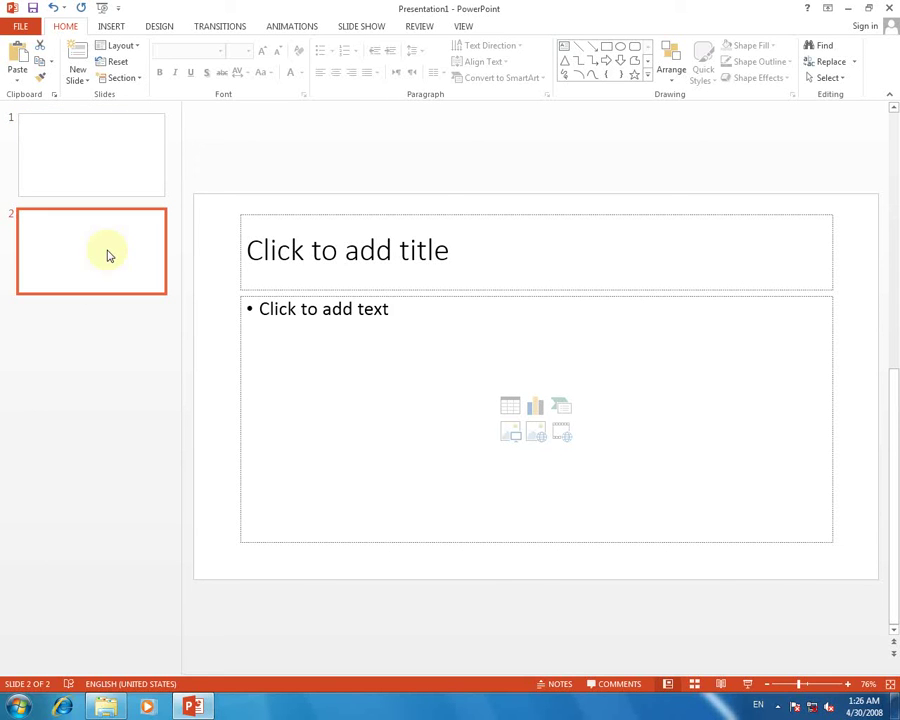
right_click(109, 256)
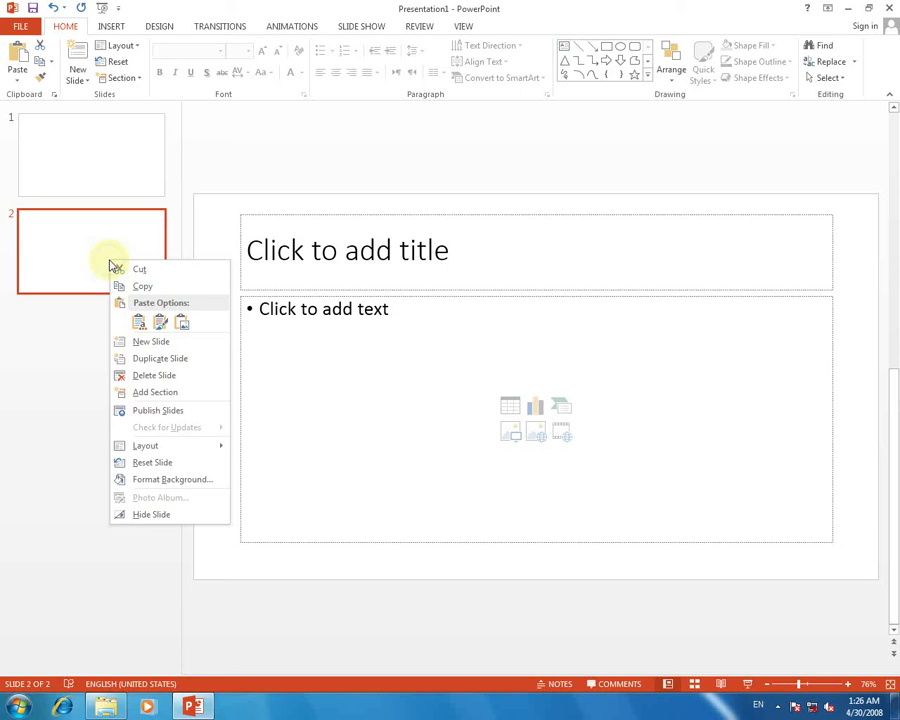
click(168, 344)
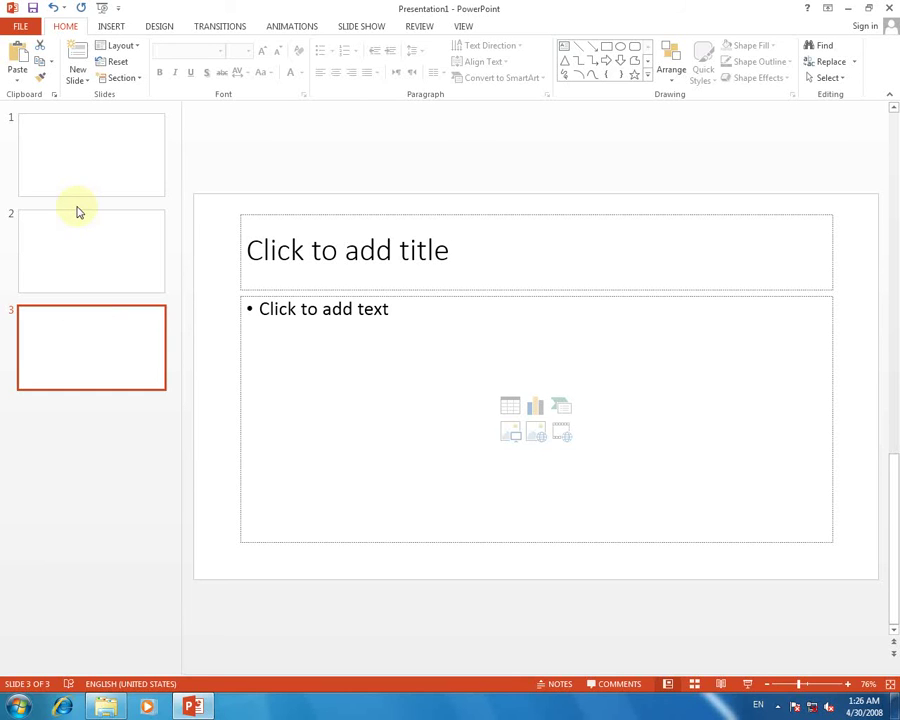
Add a fourth slide after slide 3.
click(89, 172)
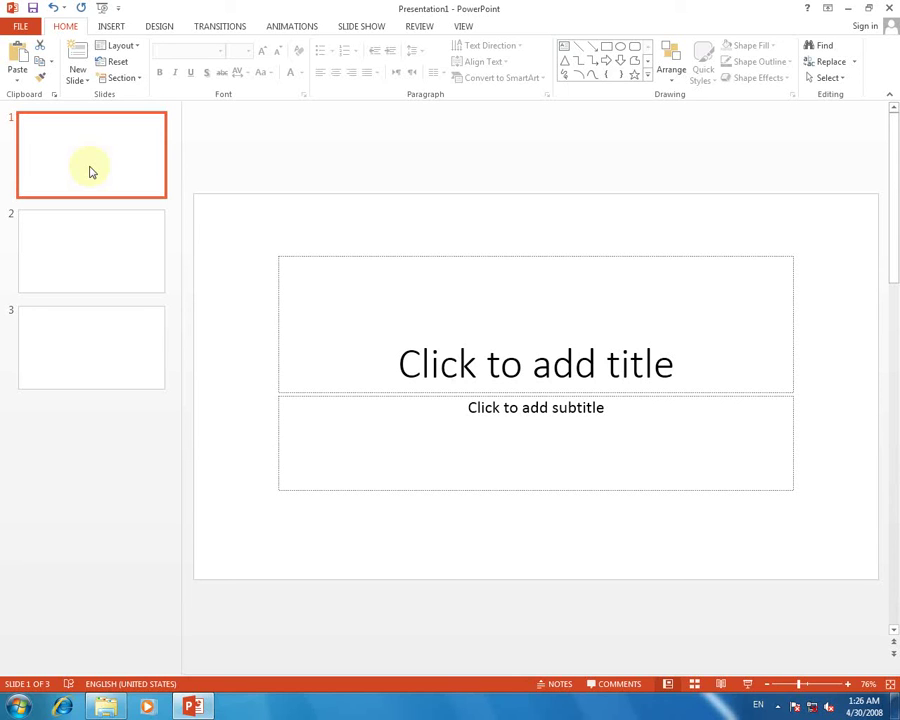
click(91, 240)
click(104, 354)
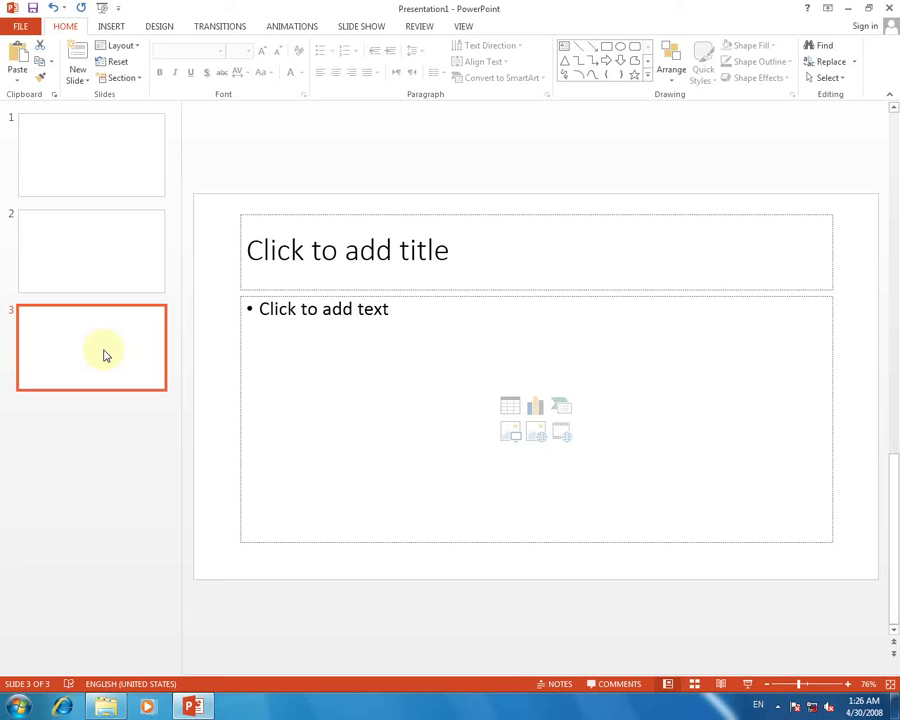
right_click(104, 354)
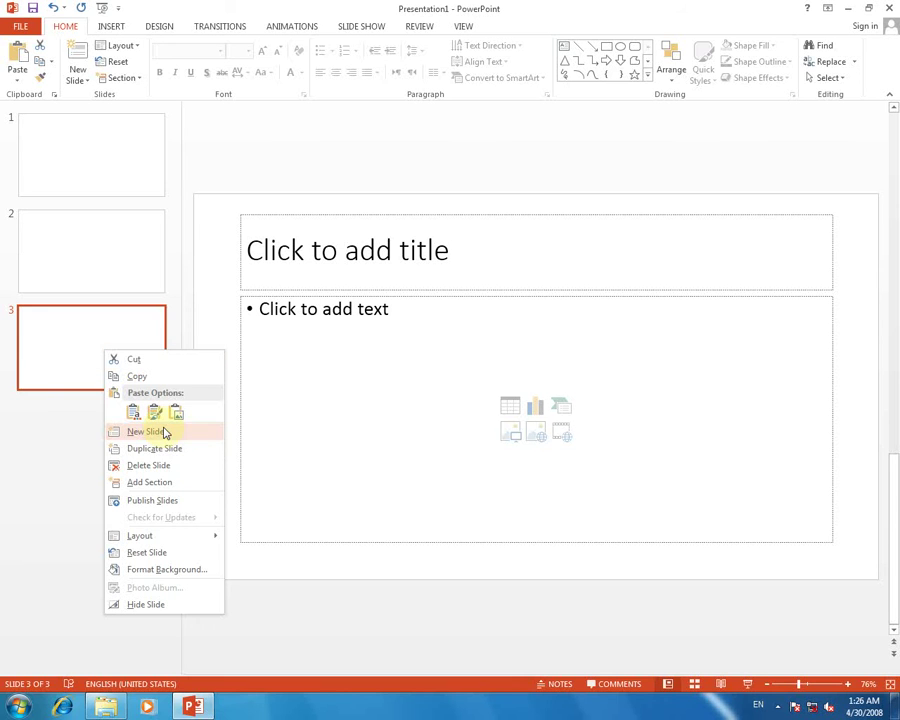
click(165, 433)
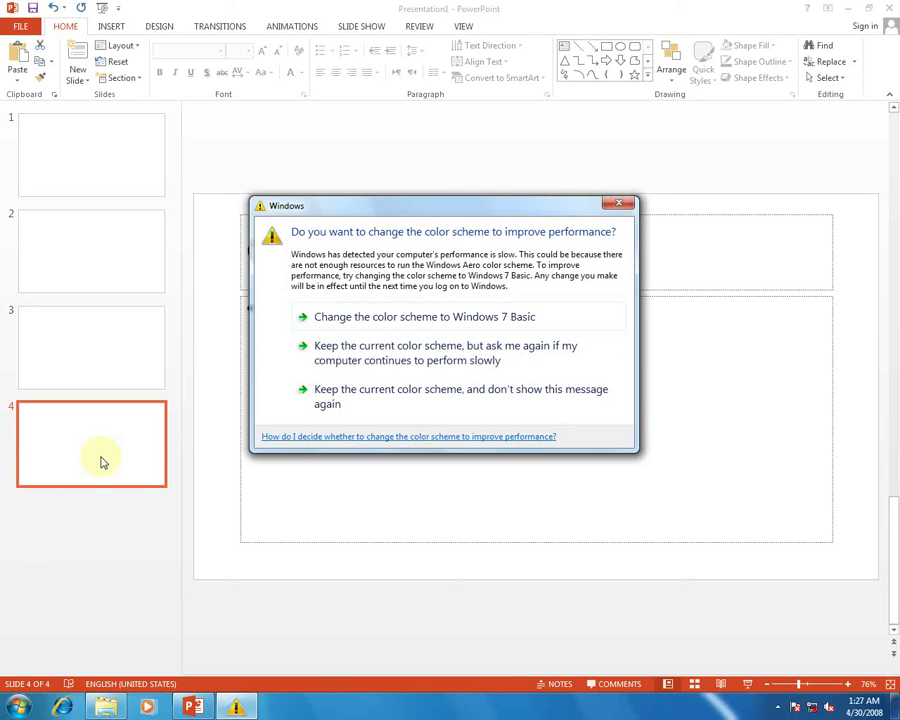
Dismiss the colour-scheme warning and add further slides with Ctrl+M.
click(617, 202)
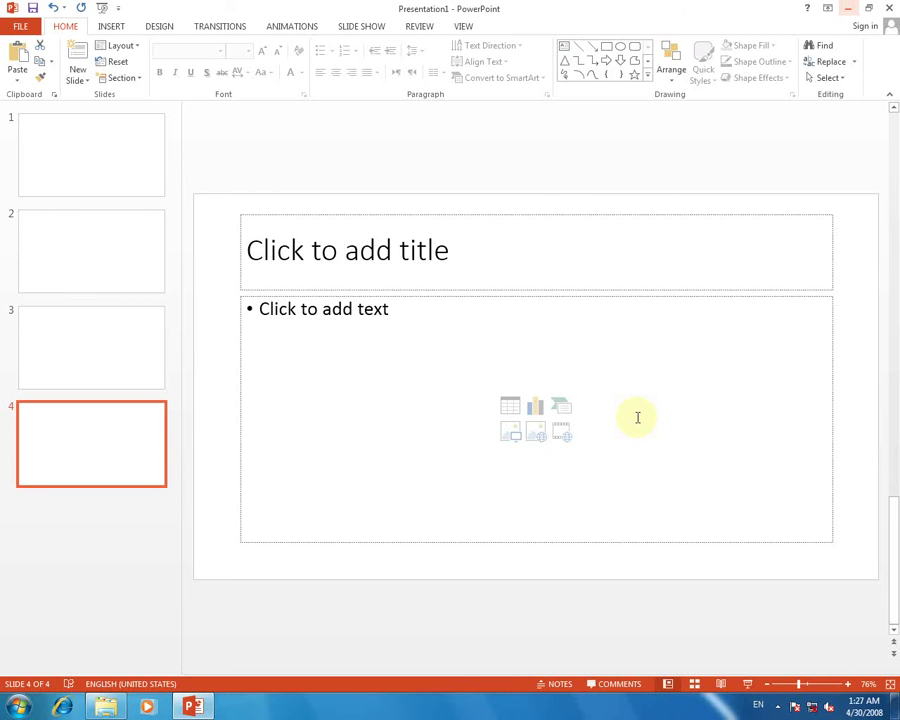
key(ctrl+m)
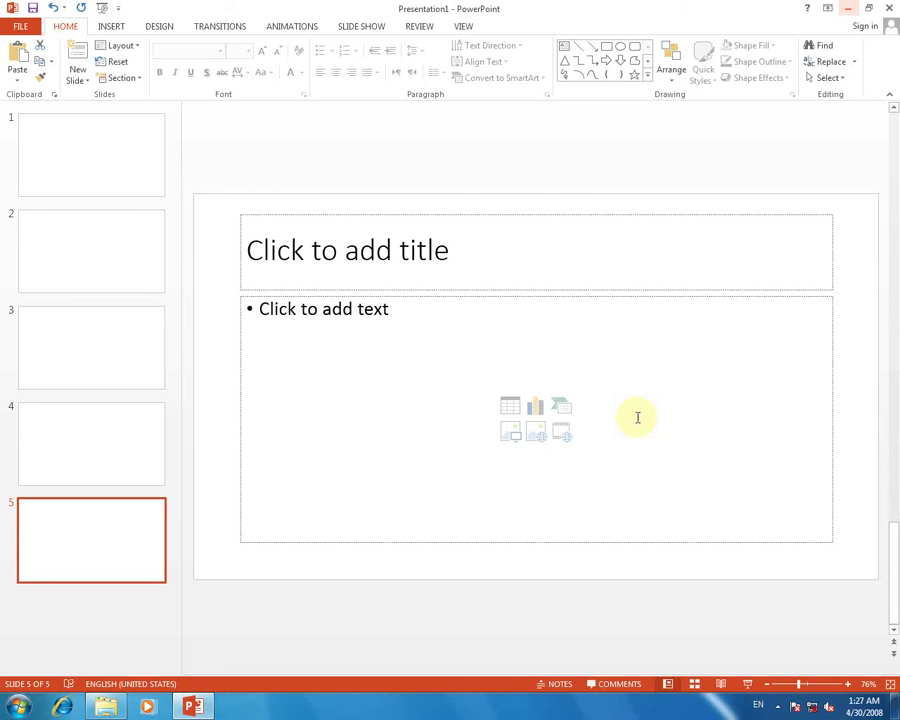
key(ctrl+m)
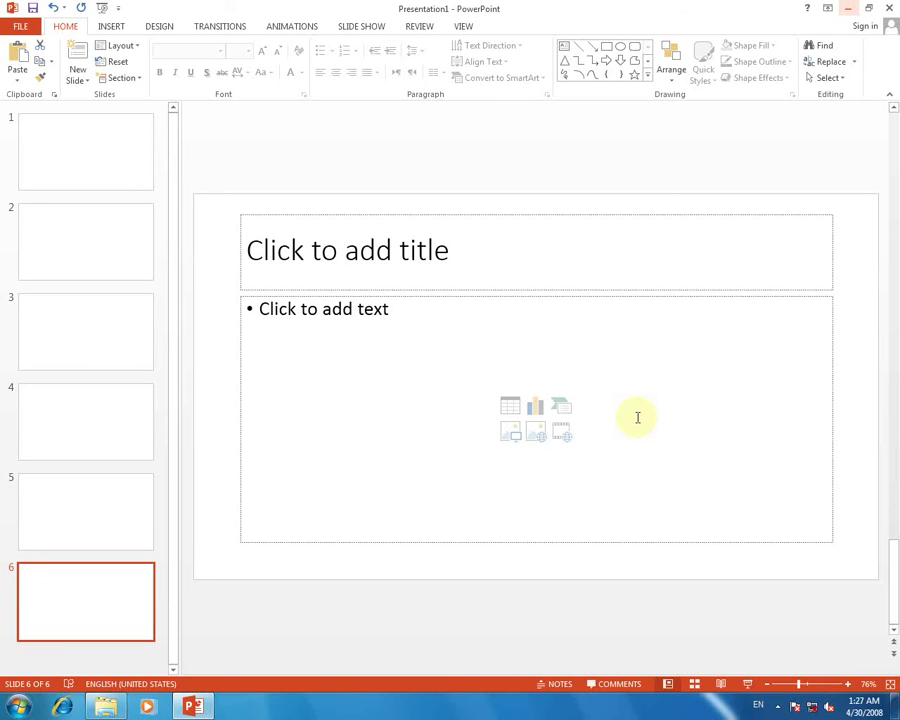
key(ctrl+m)
key(ctrl+m)
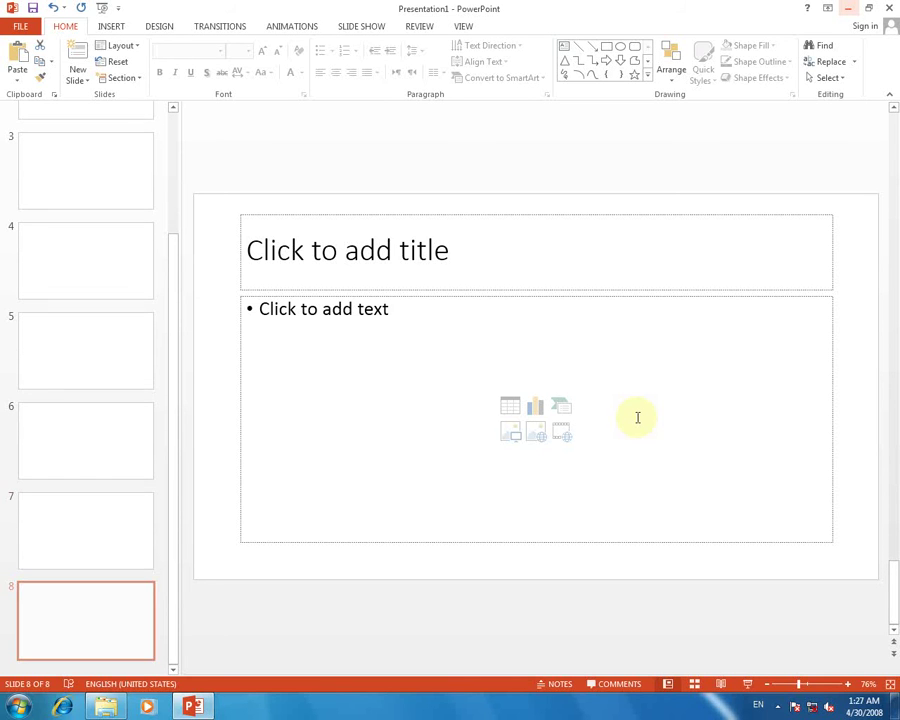
Delete the extra slides 8, 7 and 6.
scroll(98, 446, up, 3)
scroll(98, 446, down, 3)
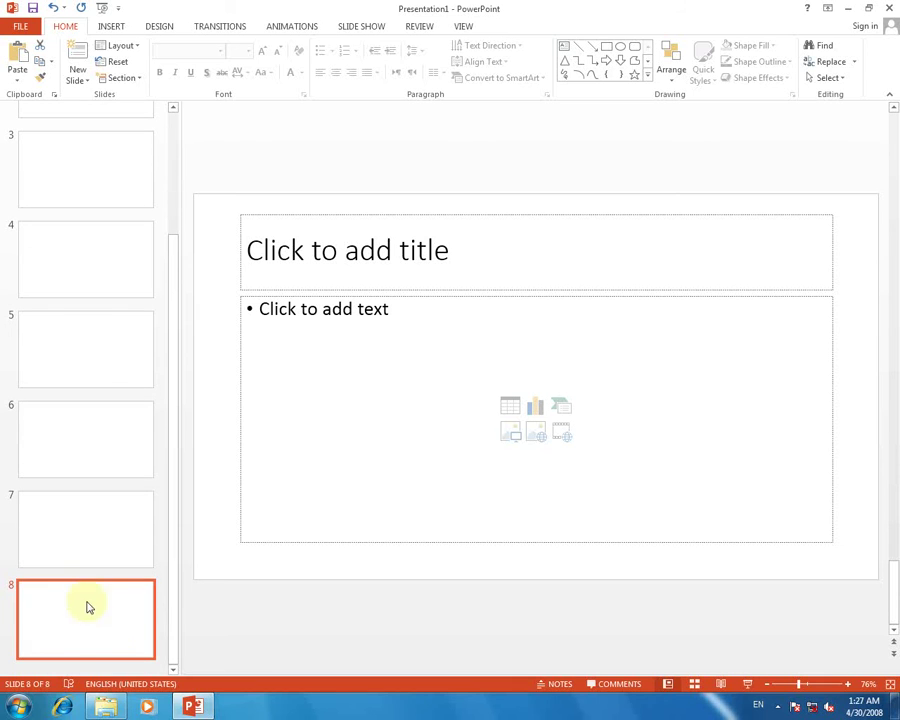
right_click(96, 633)
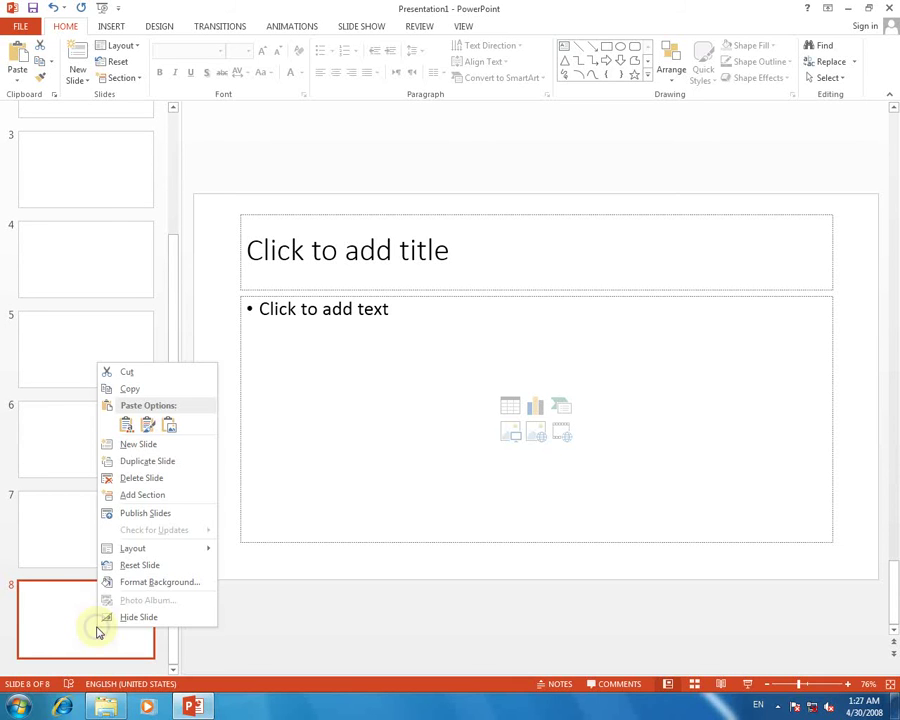
click(145, 480)
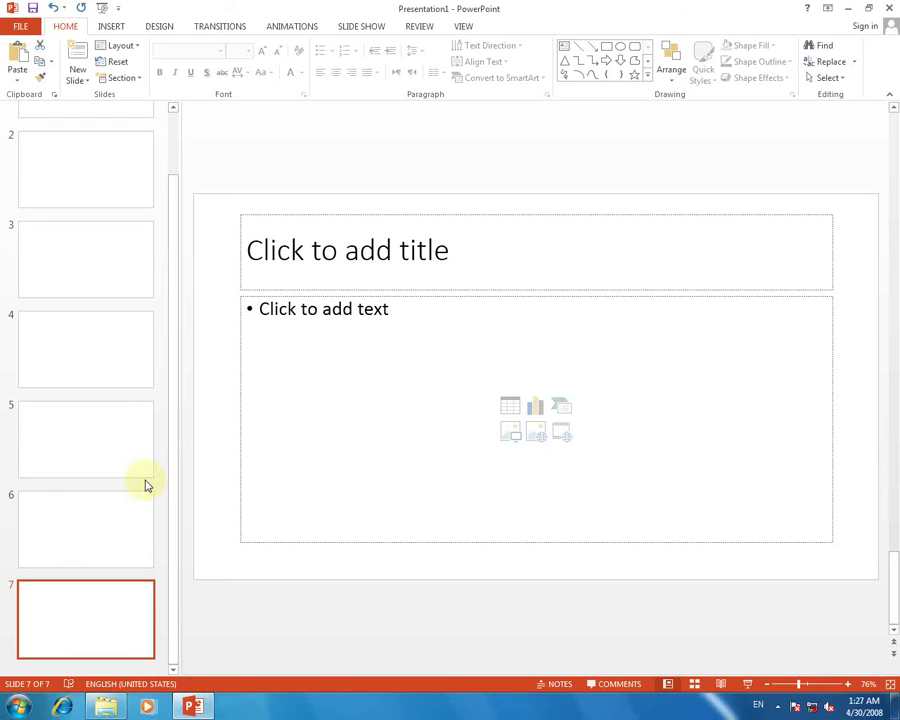
right_click(51, 620)
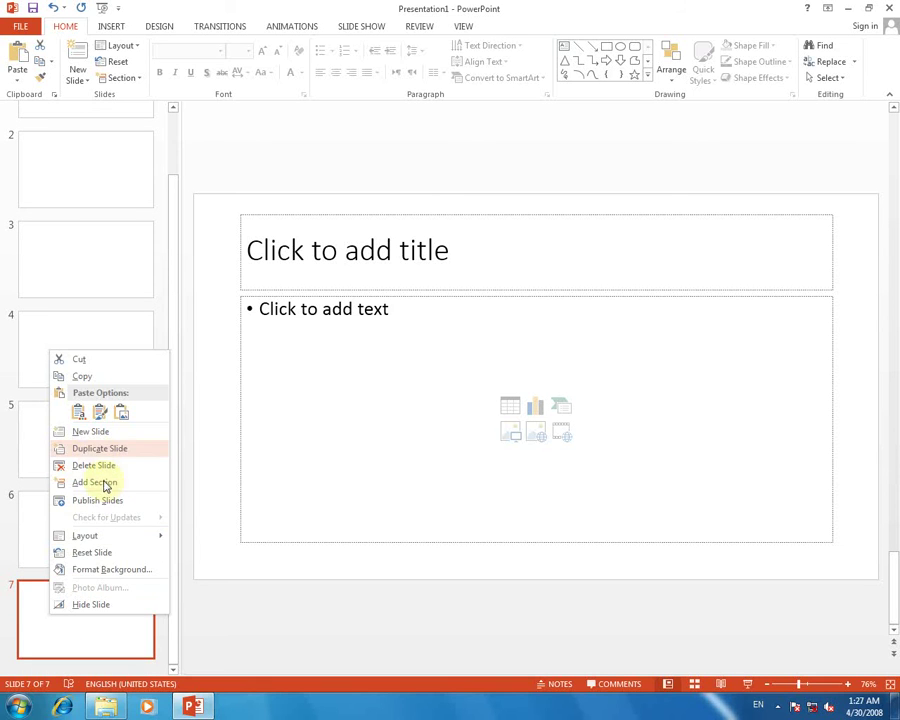
click(114, 467)
right_click(110, 612)
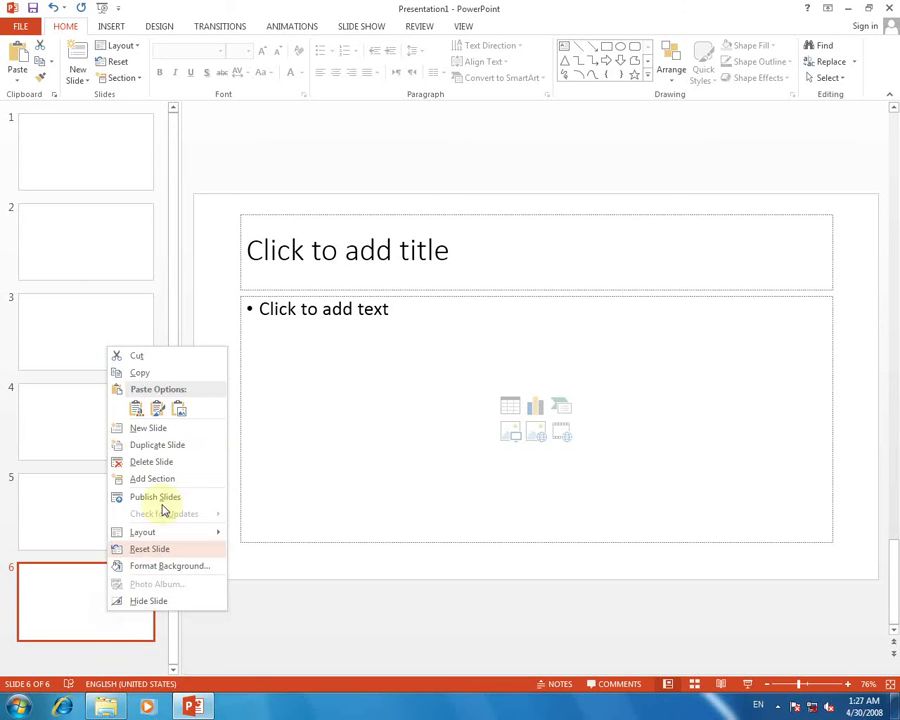
click(141, 461)
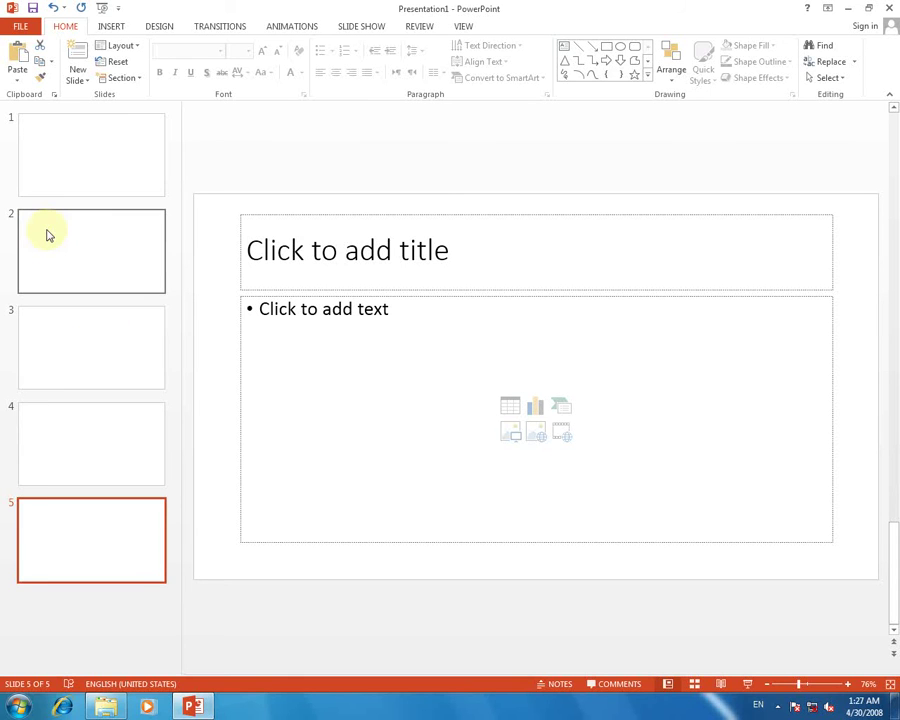
On slide 1, enter the presenter's name as the title and 'Computer Tutorial Hub' as the subtitle.
click(109, 151)
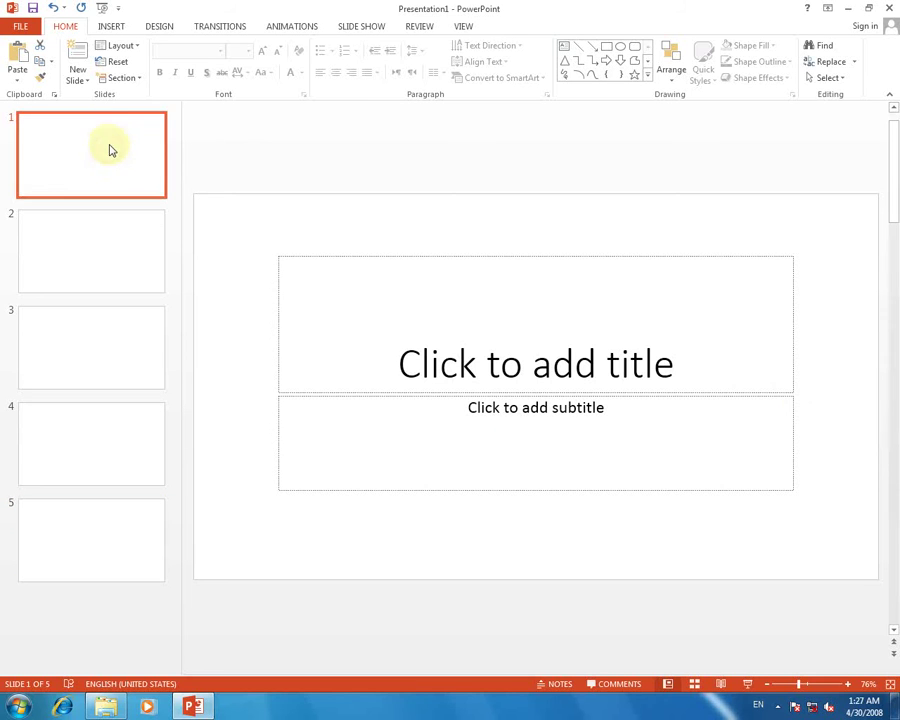
click(503, 364)
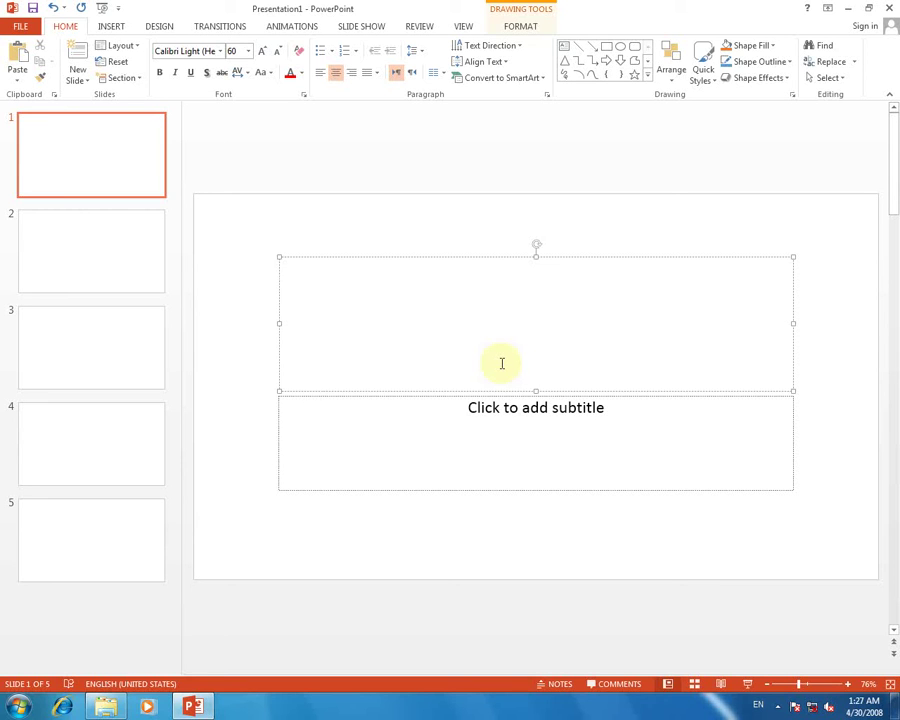
text(maq)
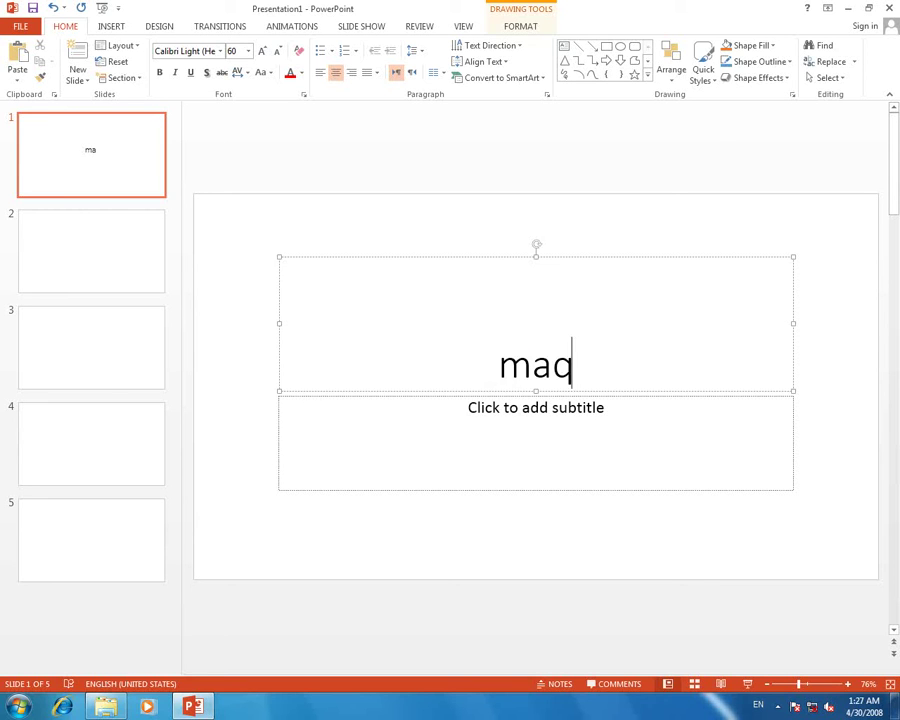
text(Maqbool )
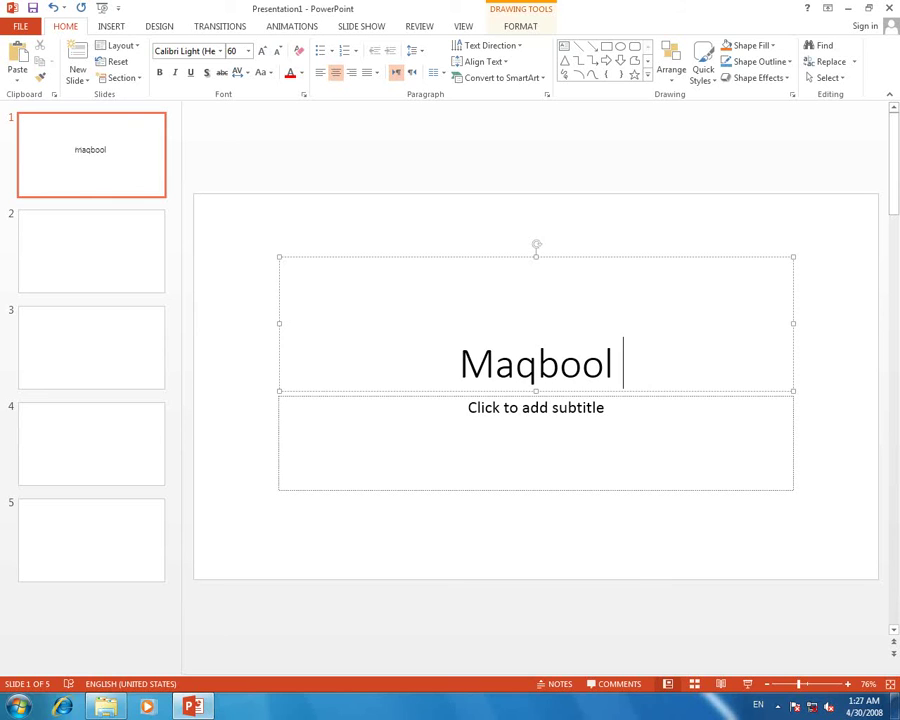
text(Hussain)
click(570, 467)
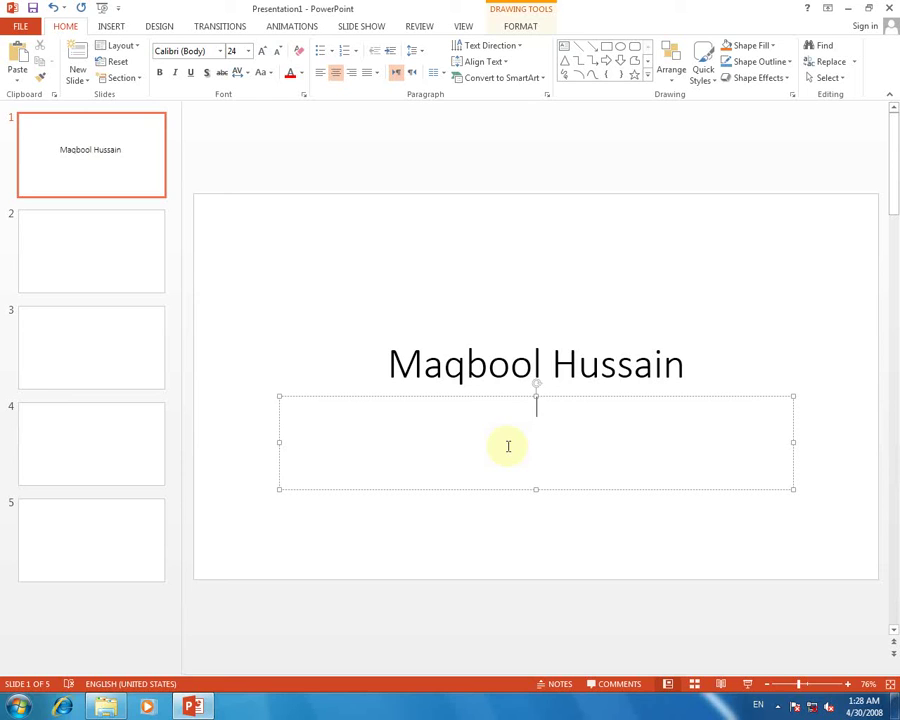
text(Computer )
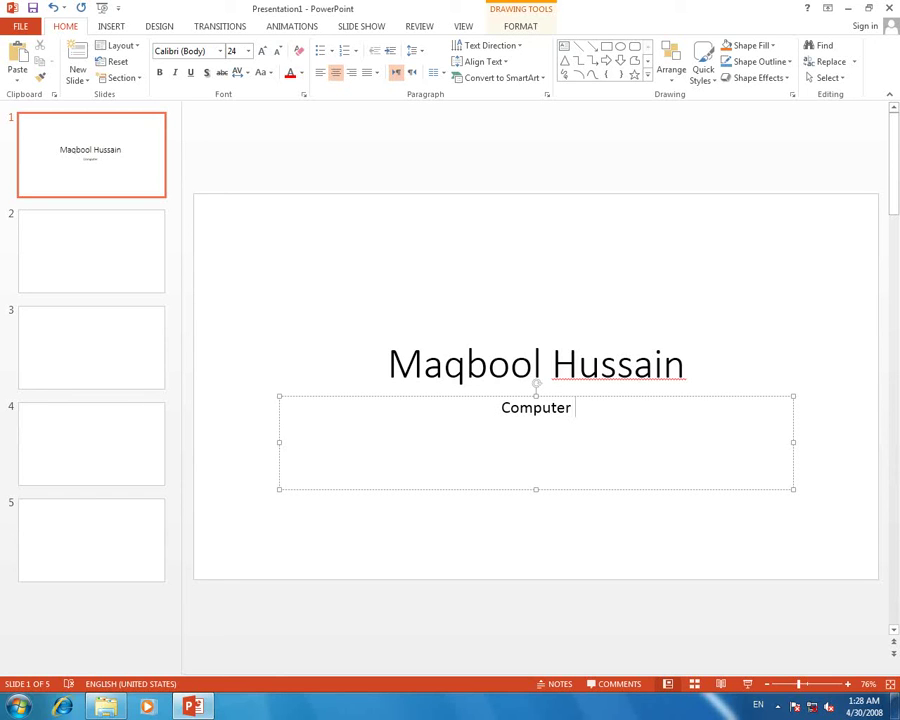
text(Tut)
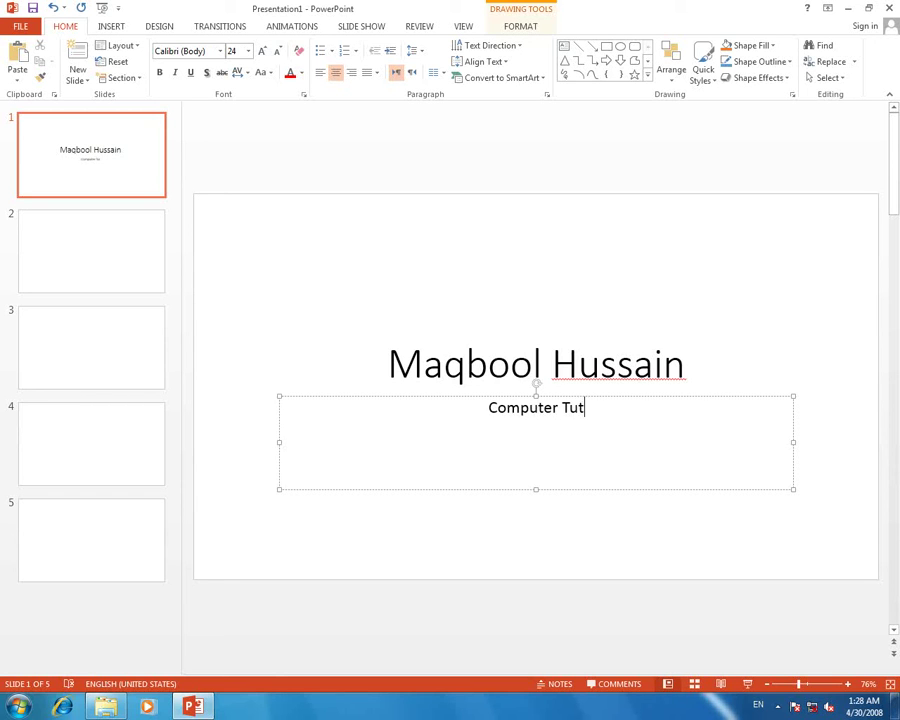
text(orial Hub)
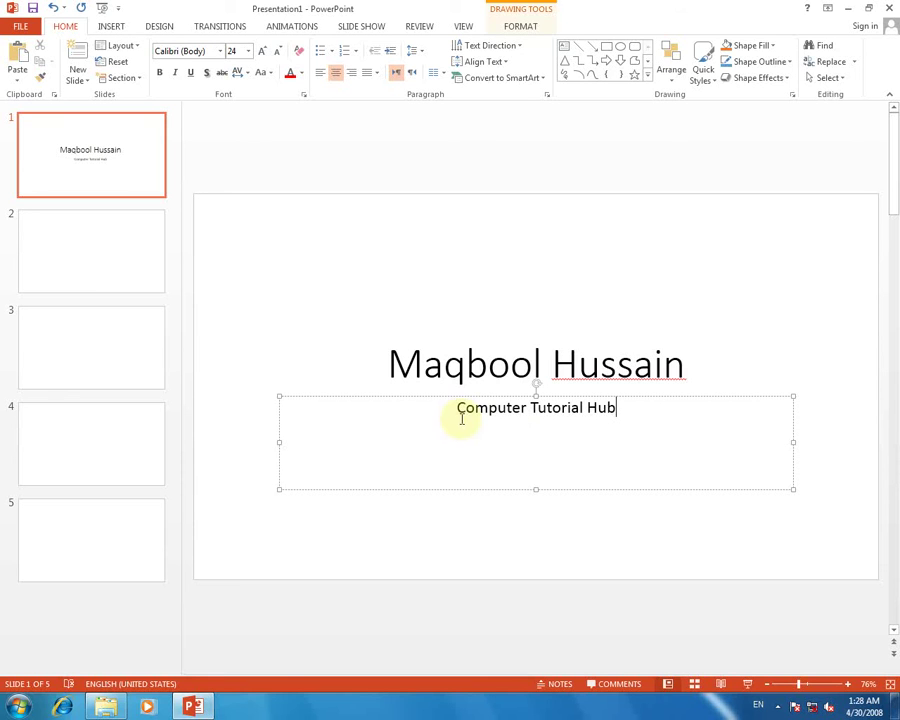
click(632, 530)
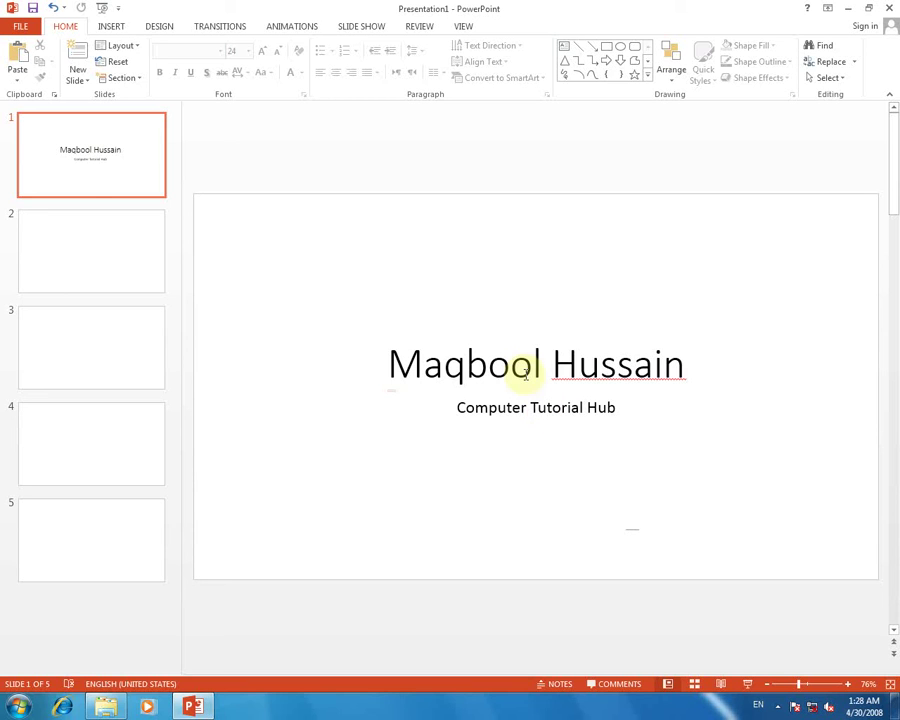
Make the title name on slide 1 bold and underlined.
click(90, 187)
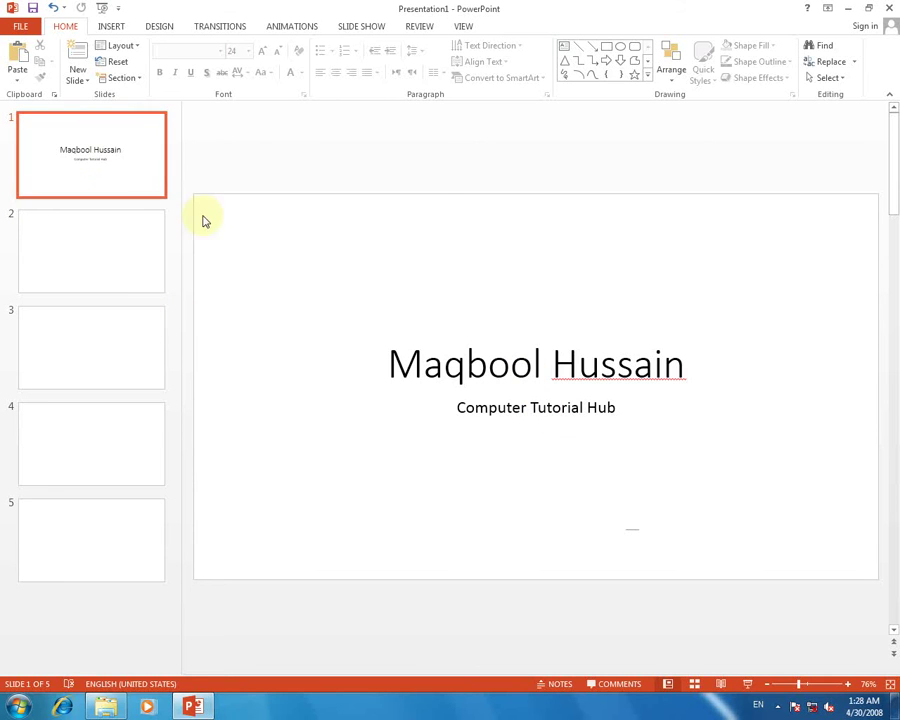
click(479, 374)
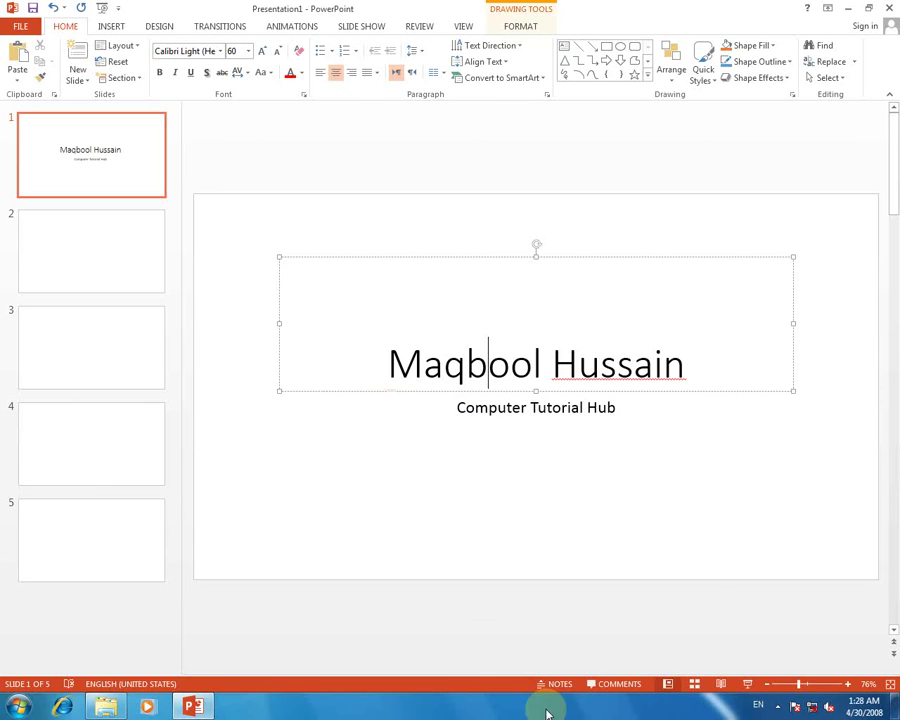
click(626, 485)
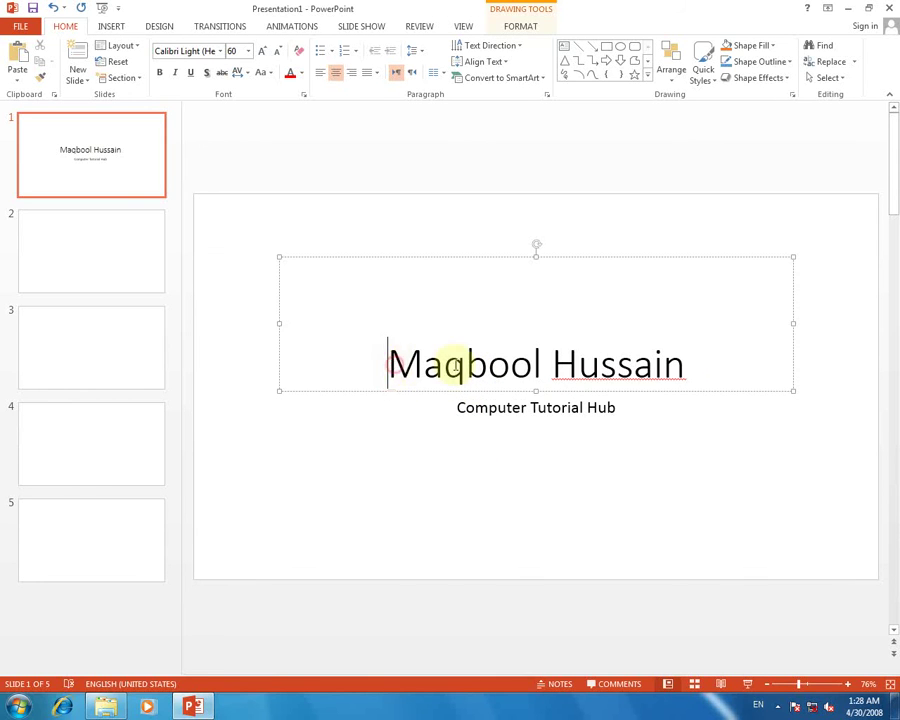
drag(390, 365, 783, 350)
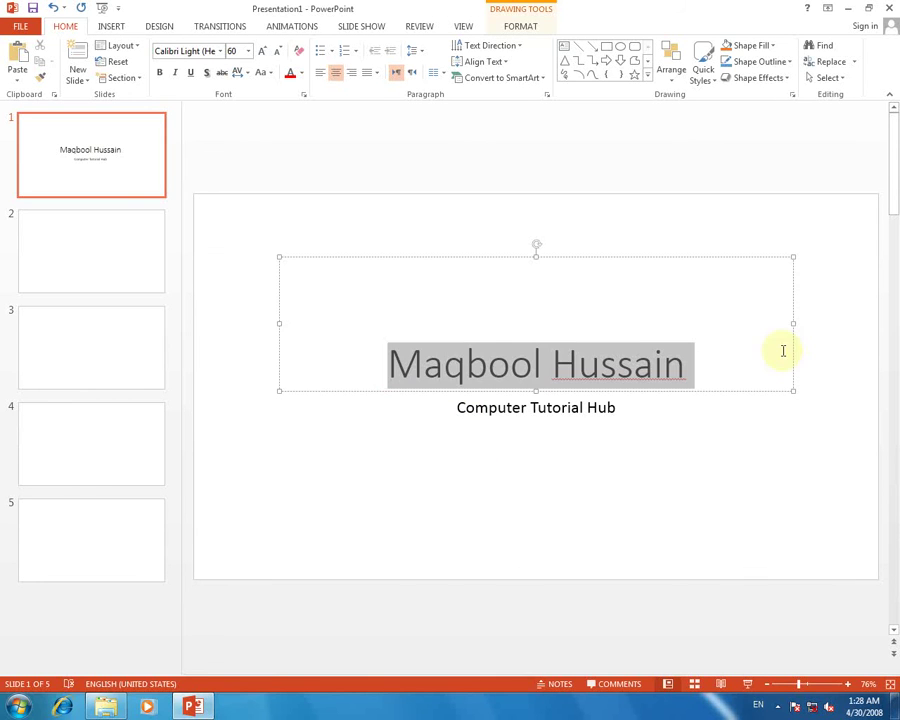
click(162, 76)
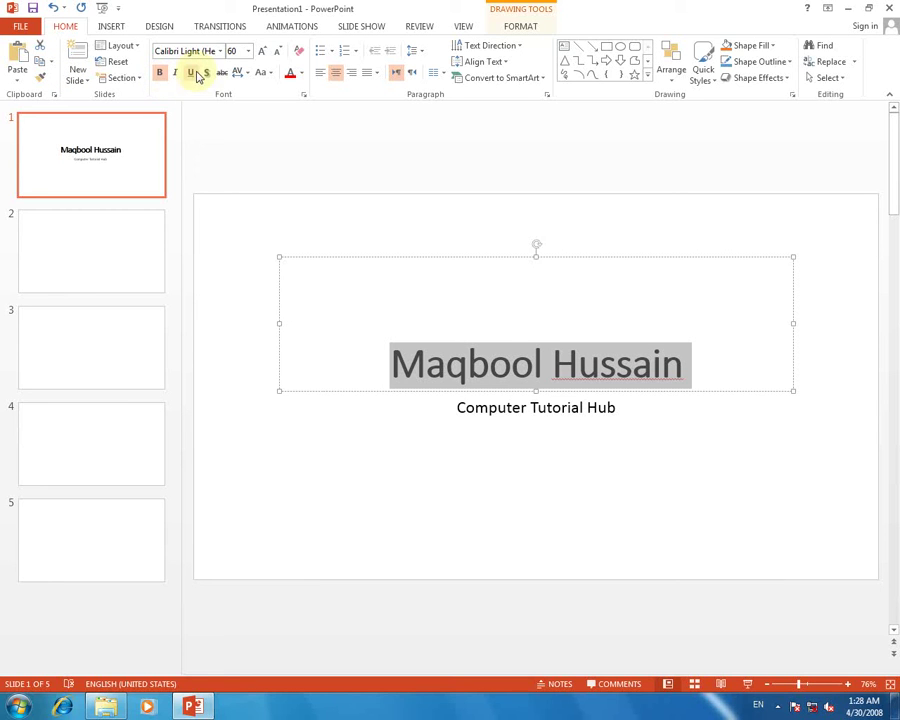
click(191, 76)
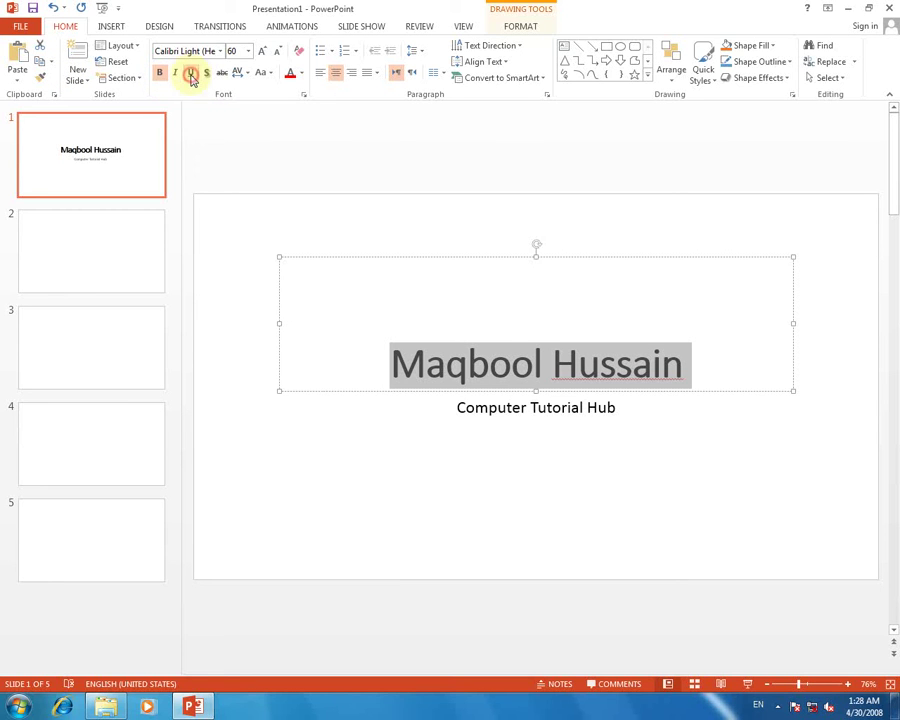
click(520, 472)
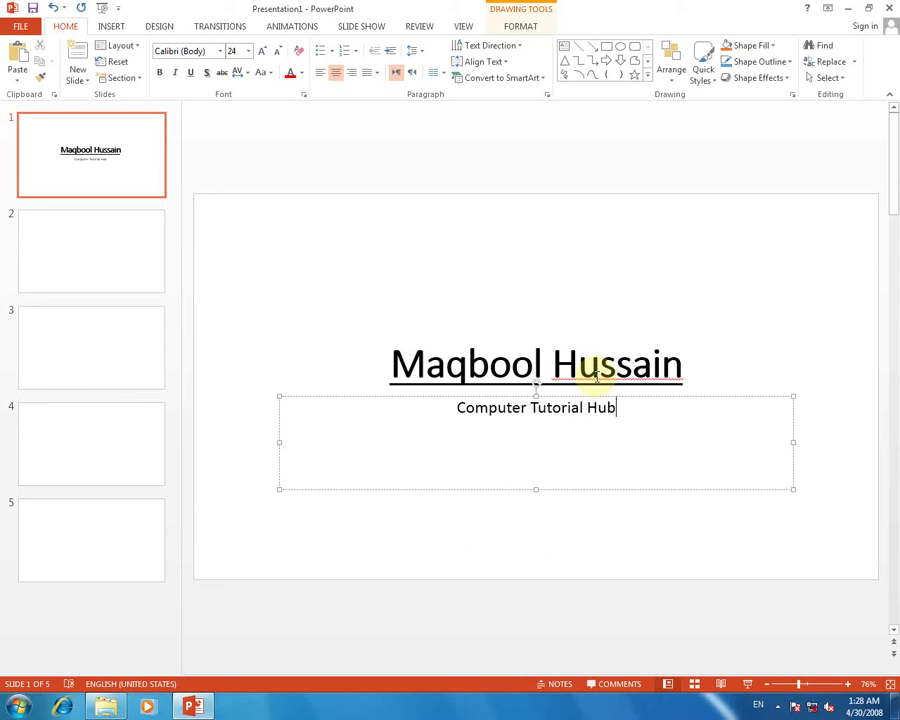
Clear the surname's spelling flag with Ignore All.
click(596, 377)
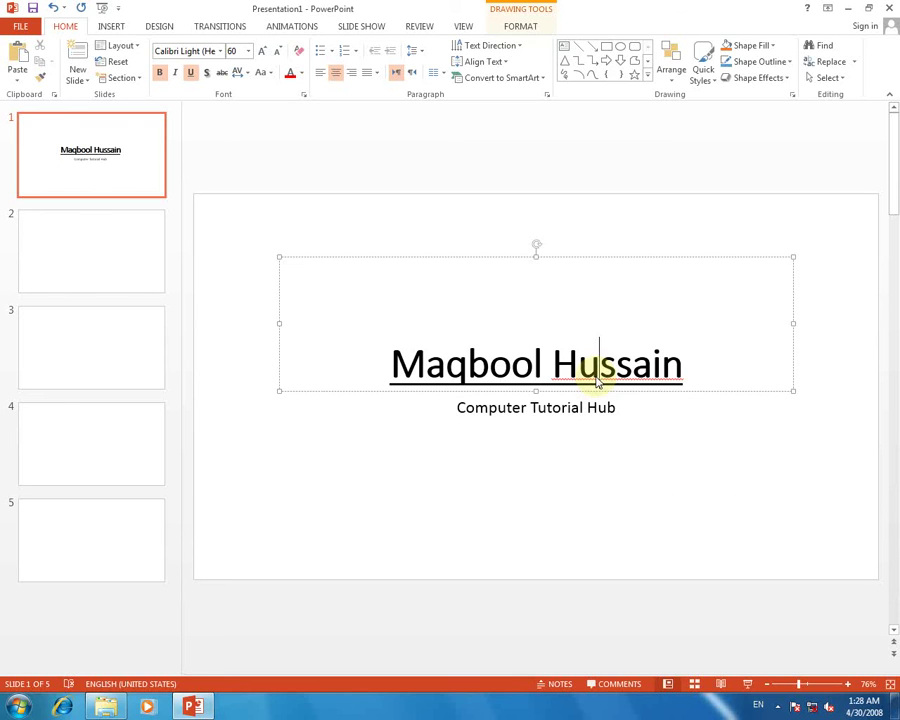
right_click(597, 378)
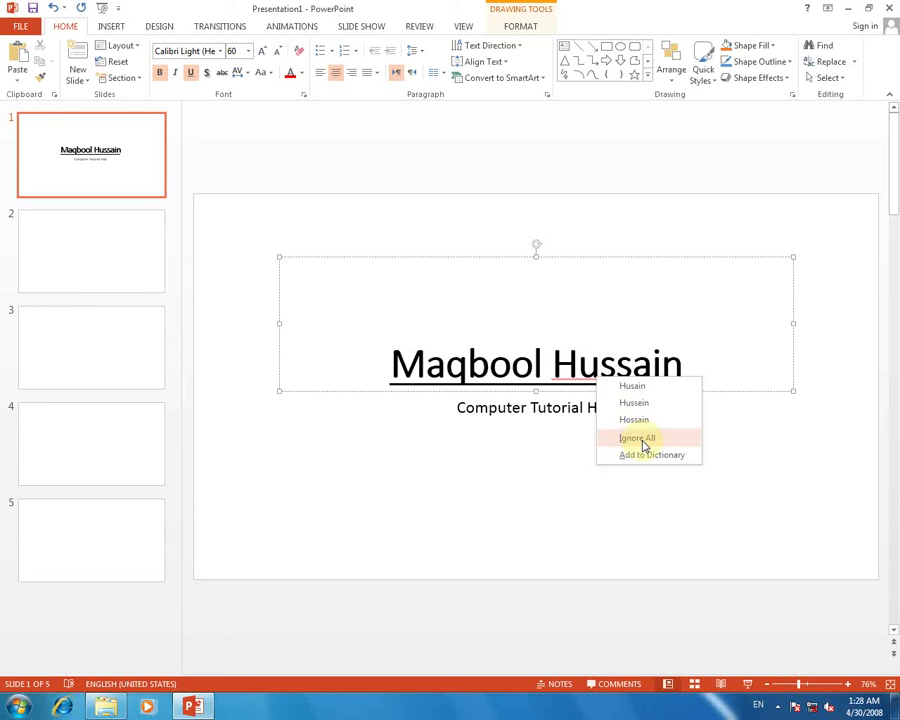
click(640, 440)
click(574, 471)
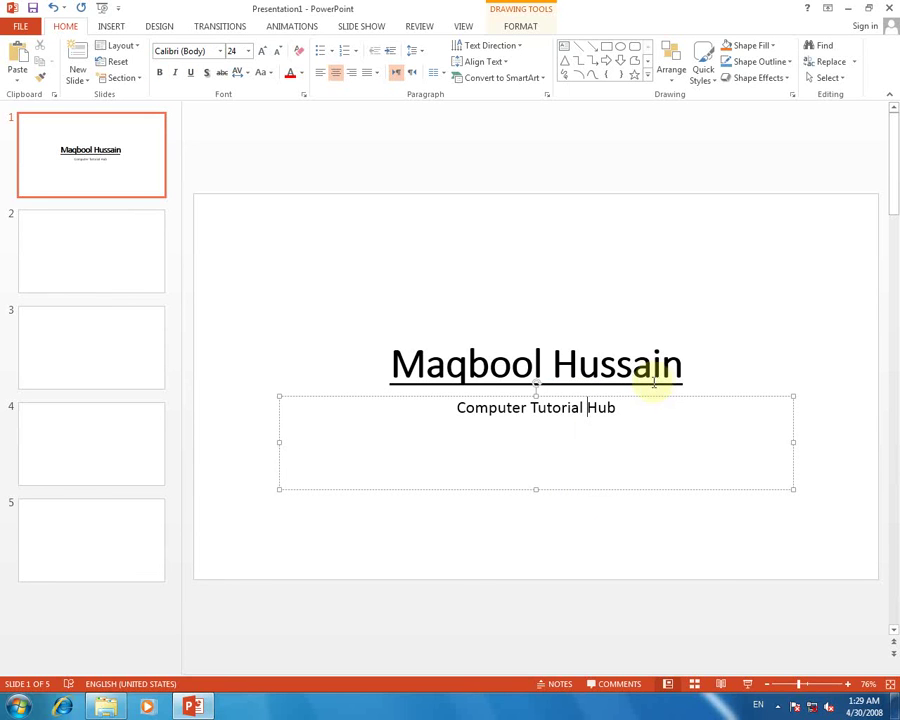
click(631, 432)
Make the subtitle 'Computer Tutorial Hub' bold, red and 44 pt.
drag(639, 406, 423, 411)
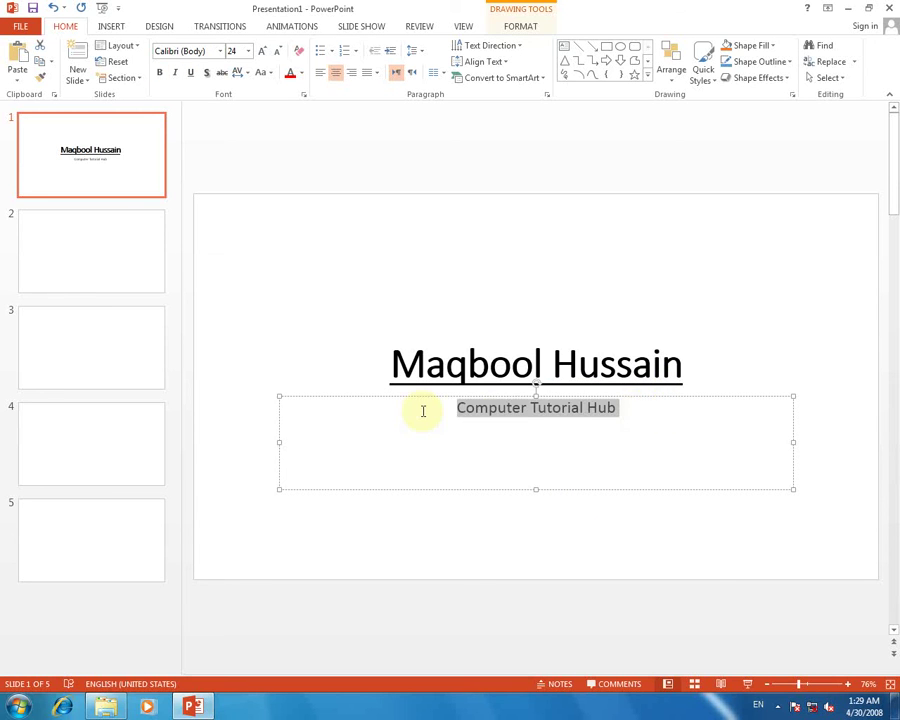
click(159, 73)
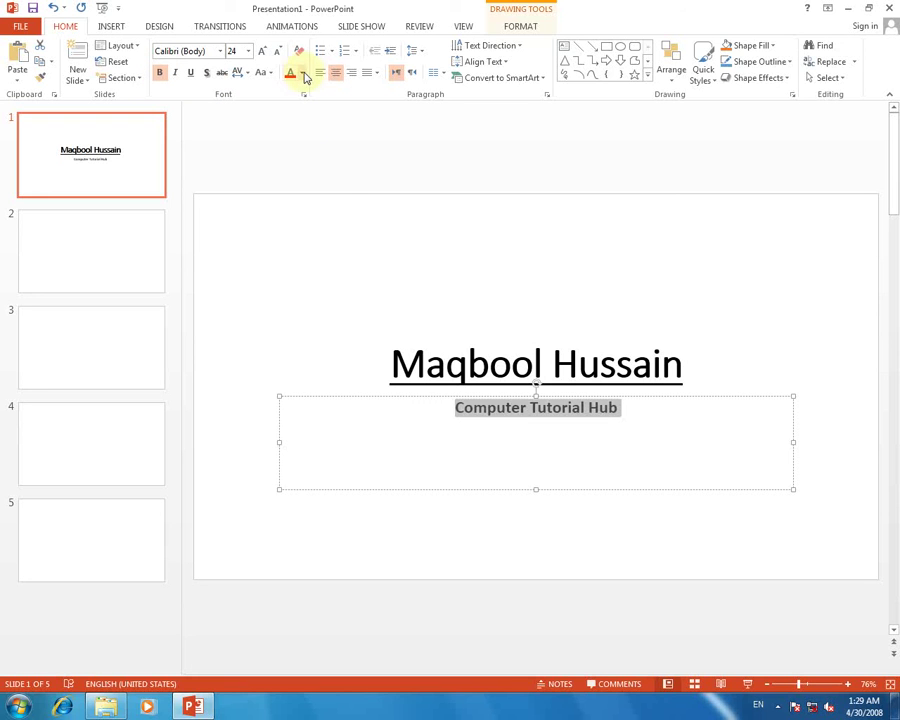
click(302, 73)
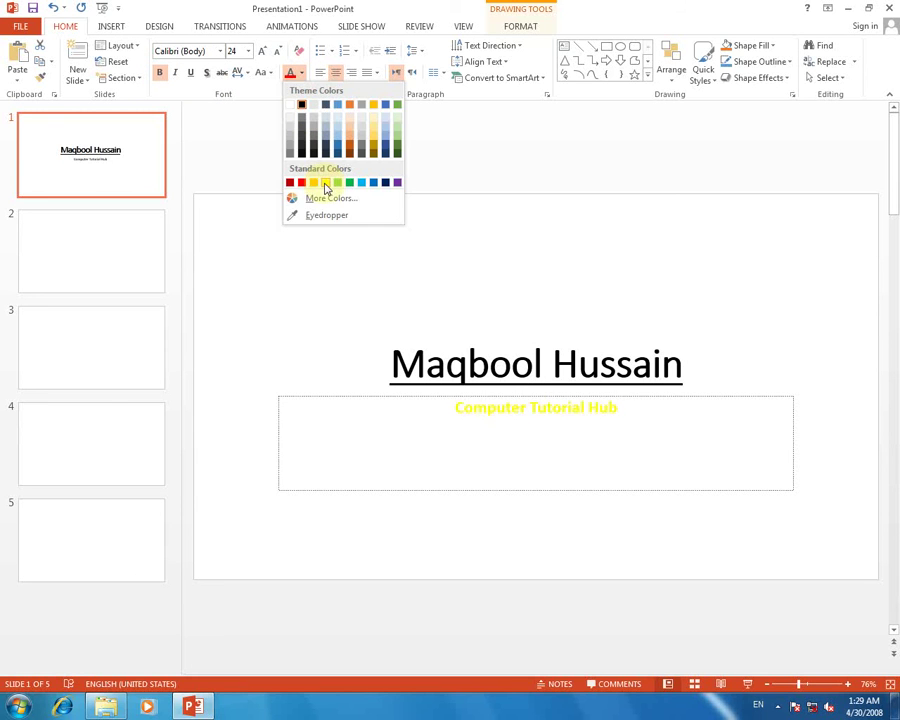
click(302, 183)
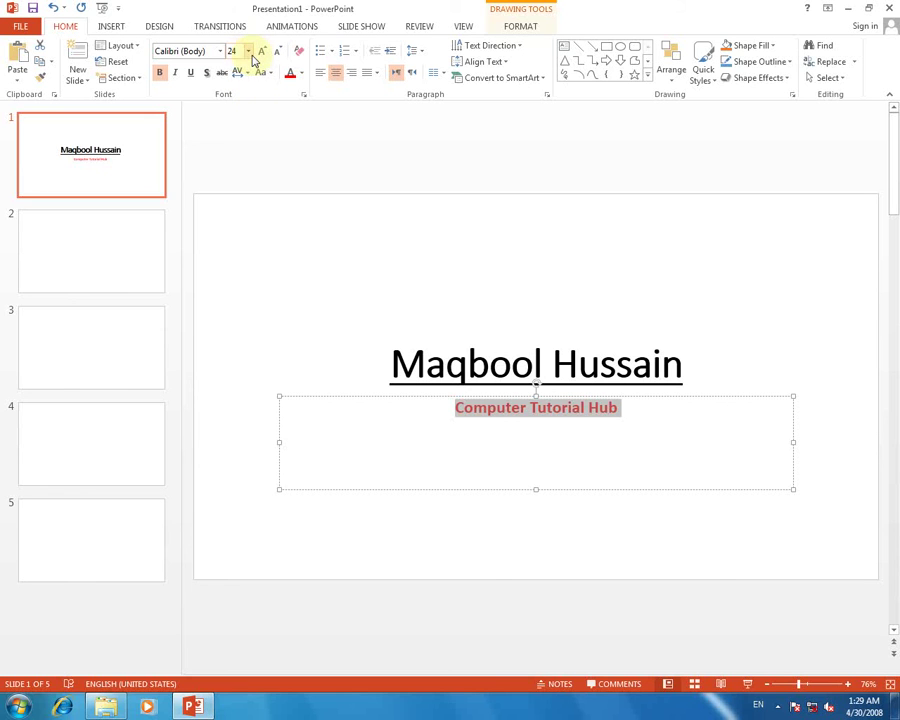
click(248, 51)
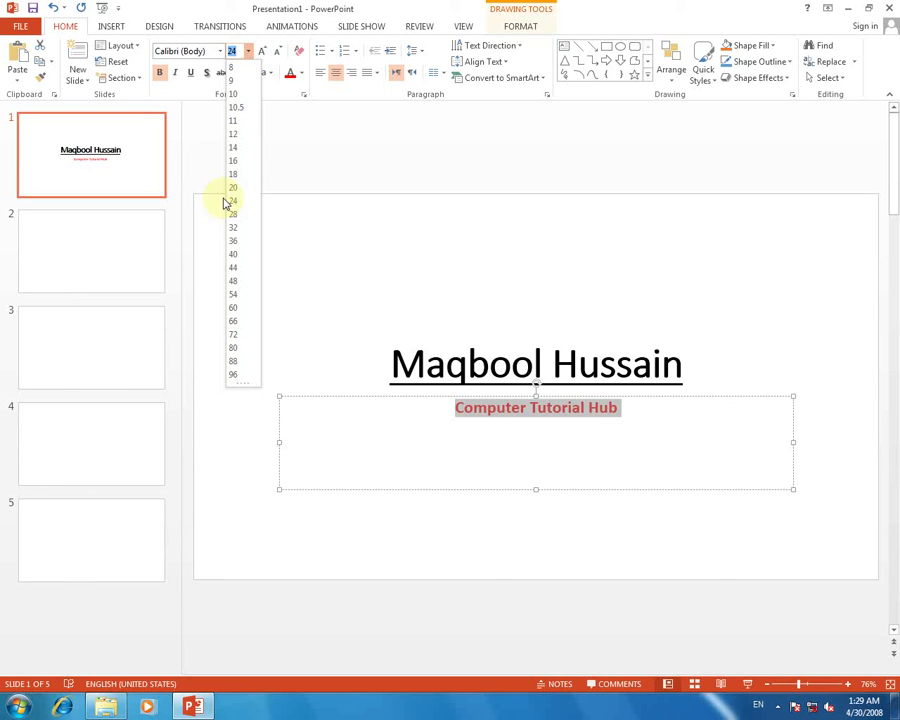
click(236, 268)
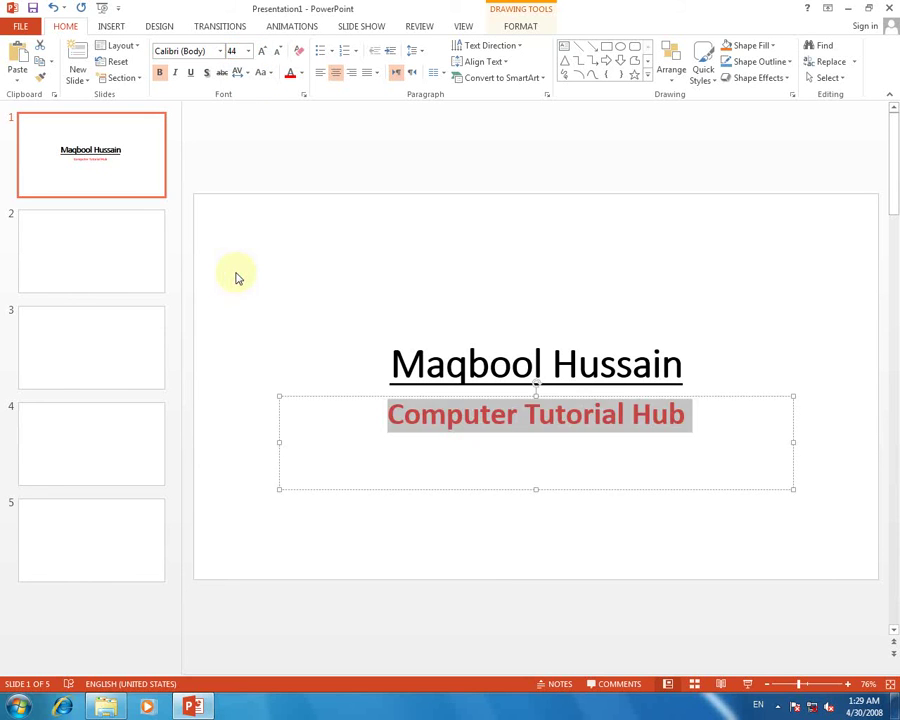
click(519, 366)
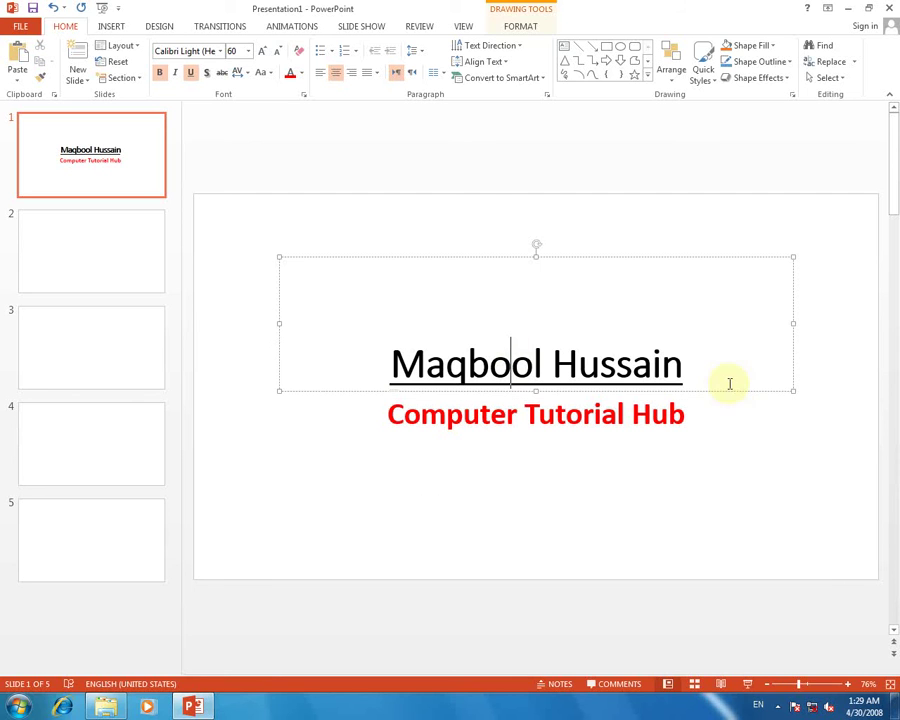
Enlarge the title name to 80 pt and colour it green.
drag(702, 368, 388, 232)
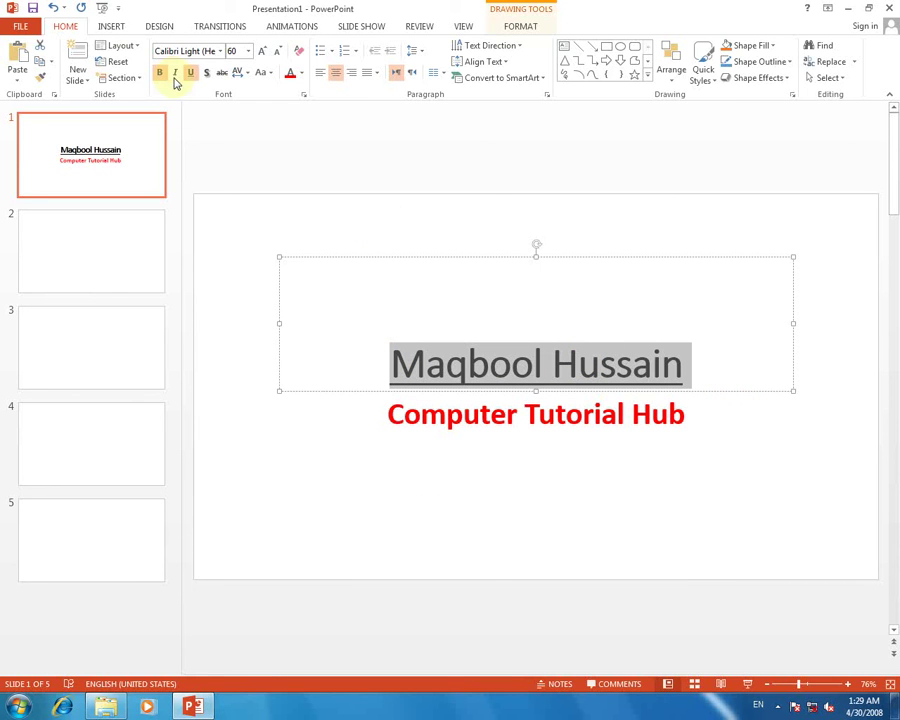
click(248, 51)
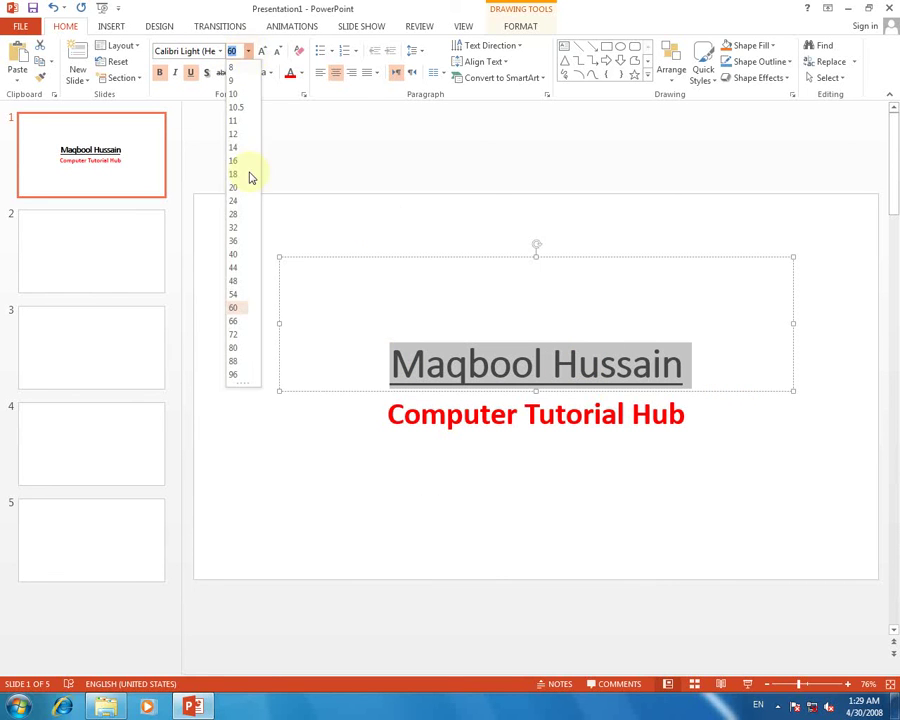
click(237, 350)
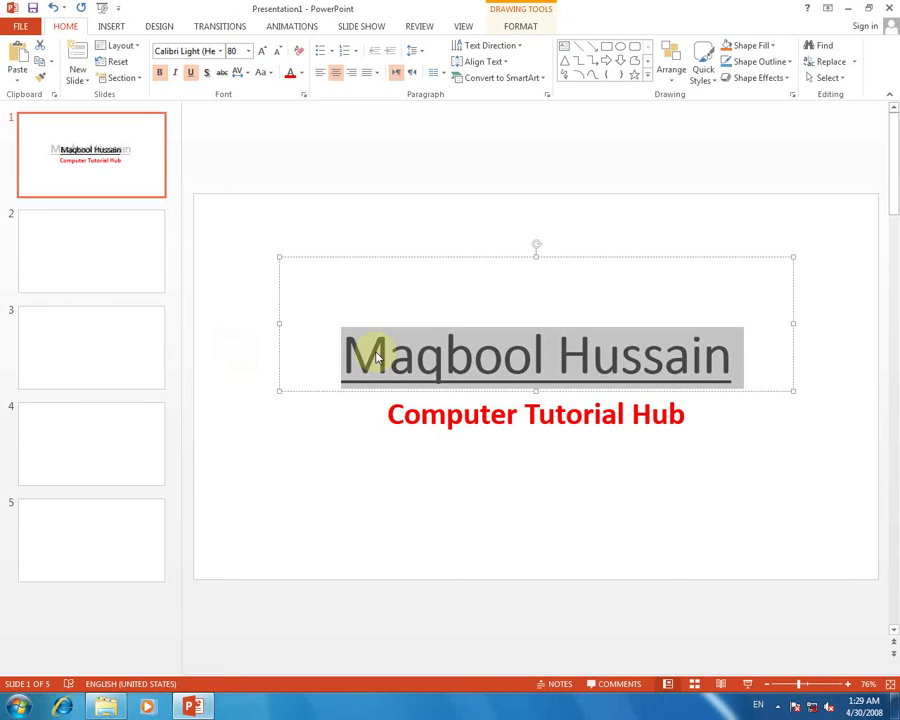
click(301, 74)
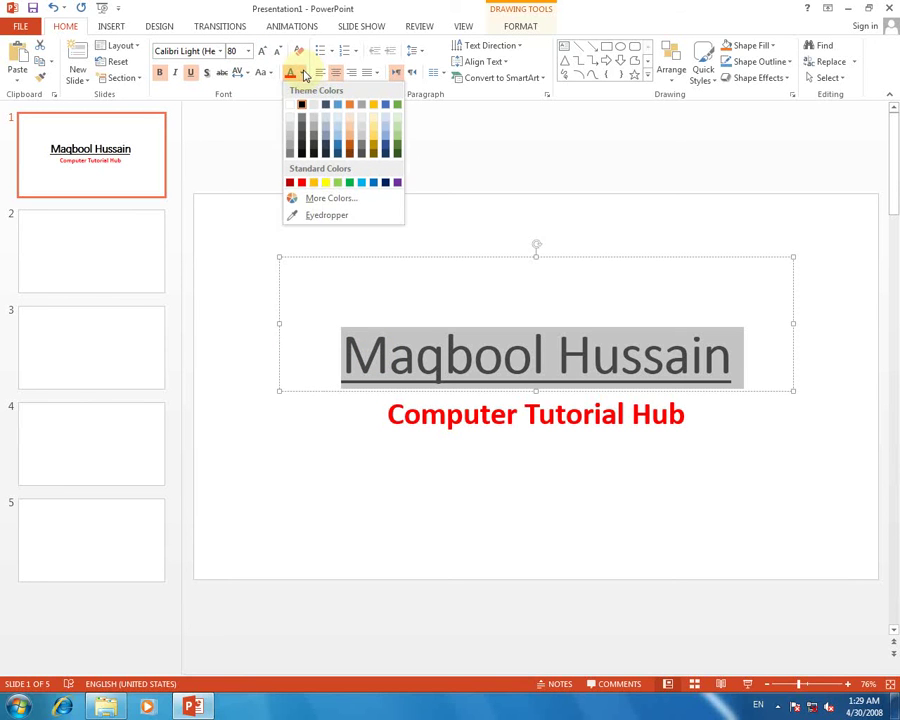
click(349, 182)
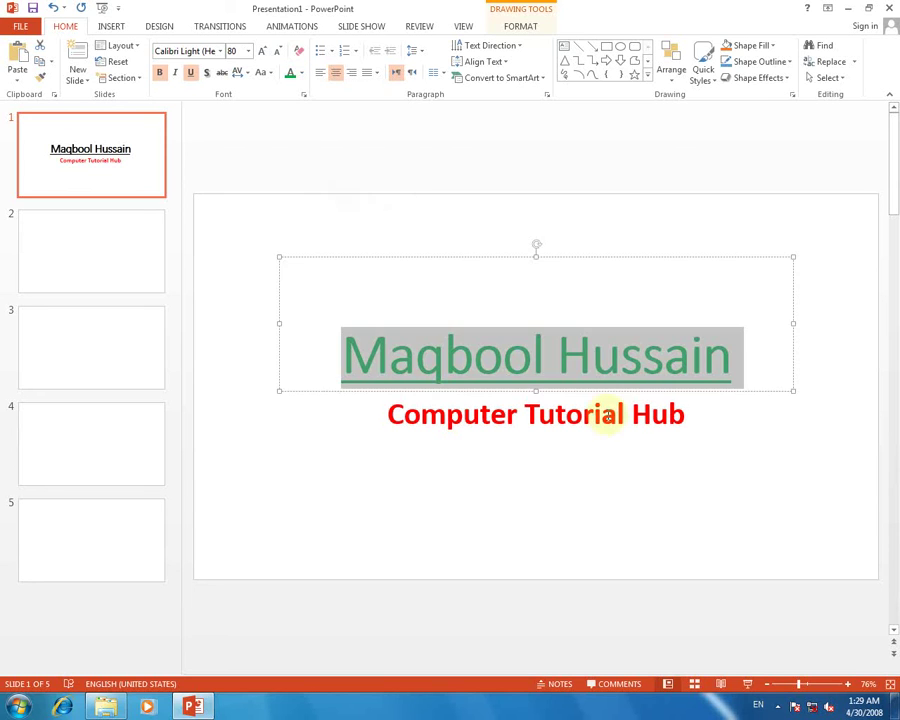
click(502, 507)
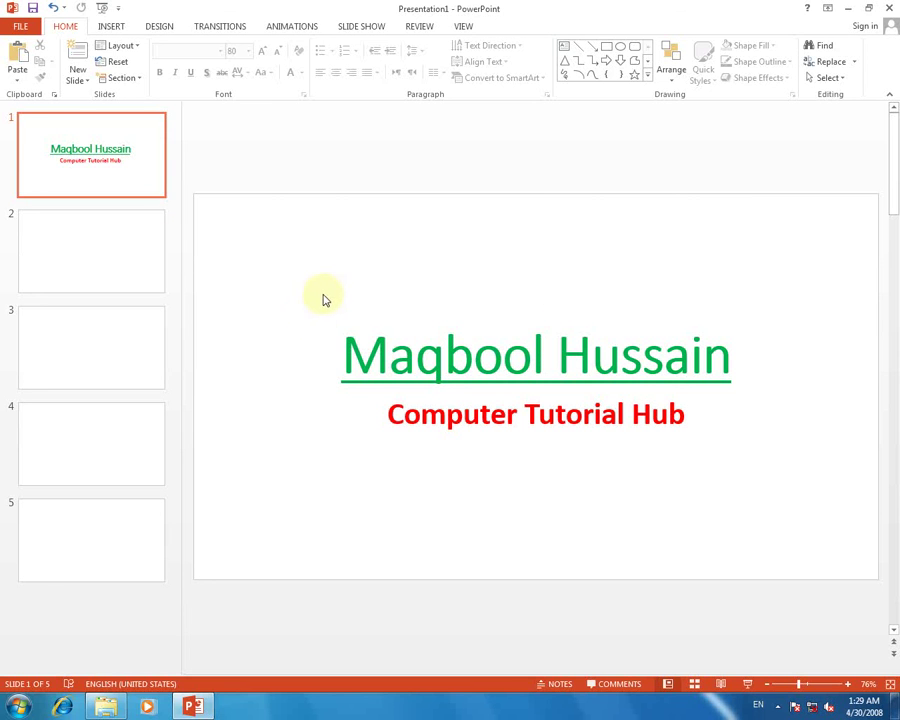
Type 'What is Toplogy' as the title of slide 2.
click(72, 246)
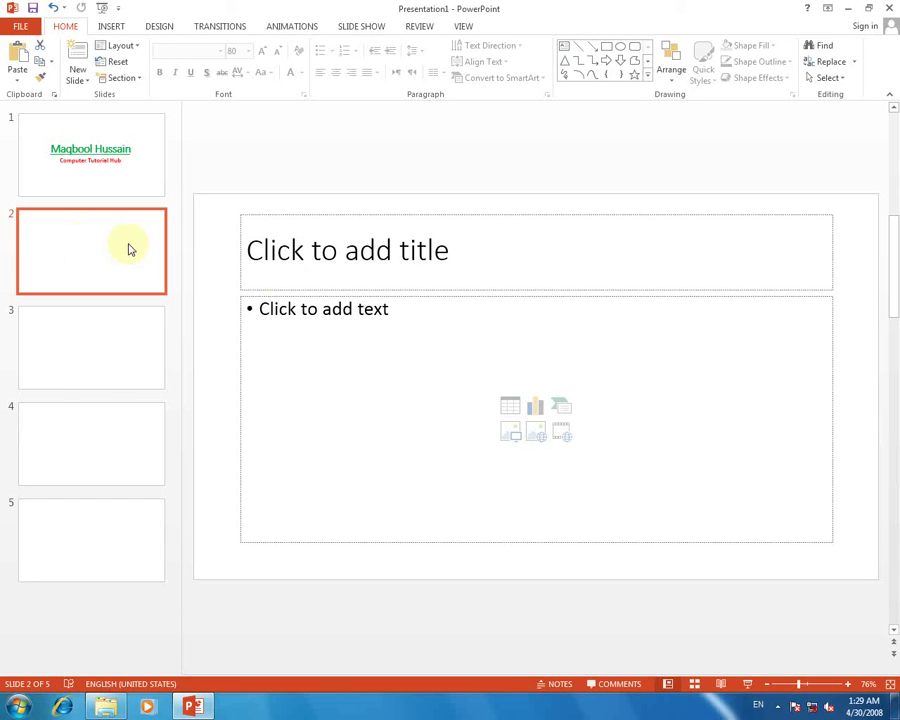
click(336, 254)
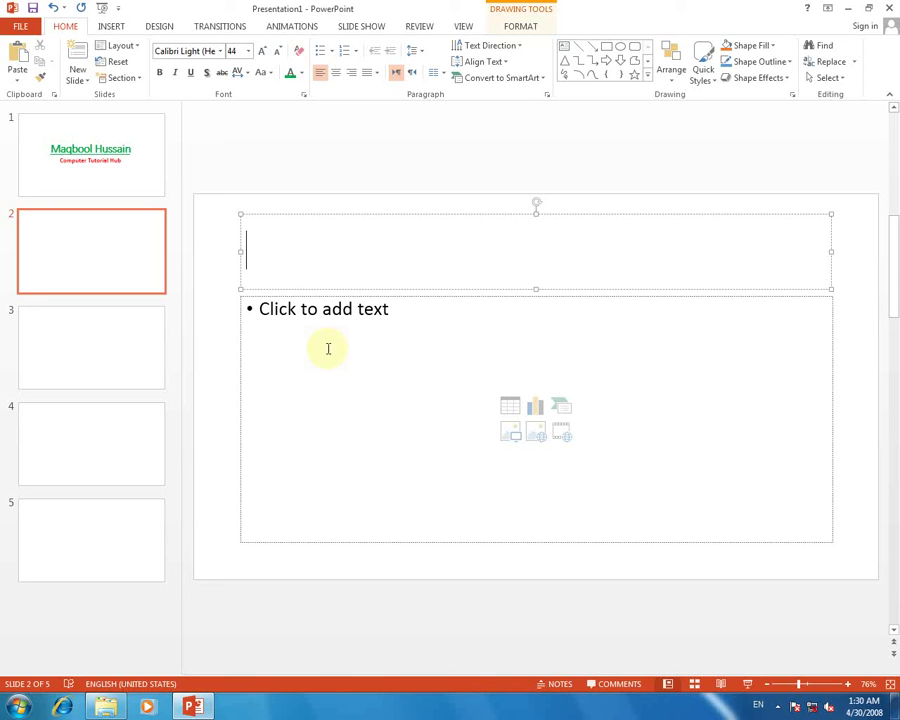
text(What is)
text(Toplo)
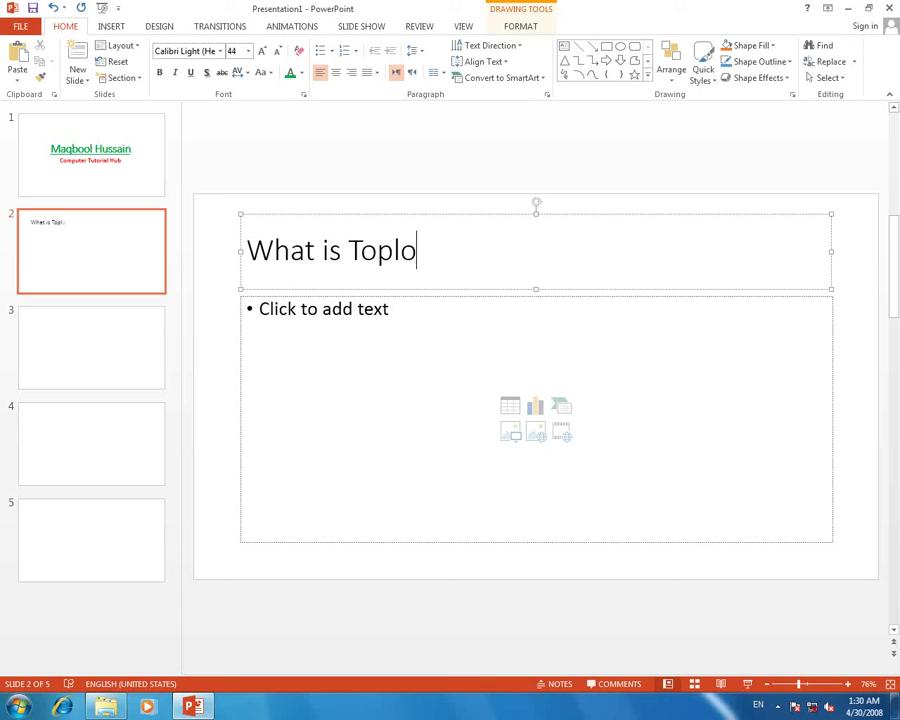
text(gy)
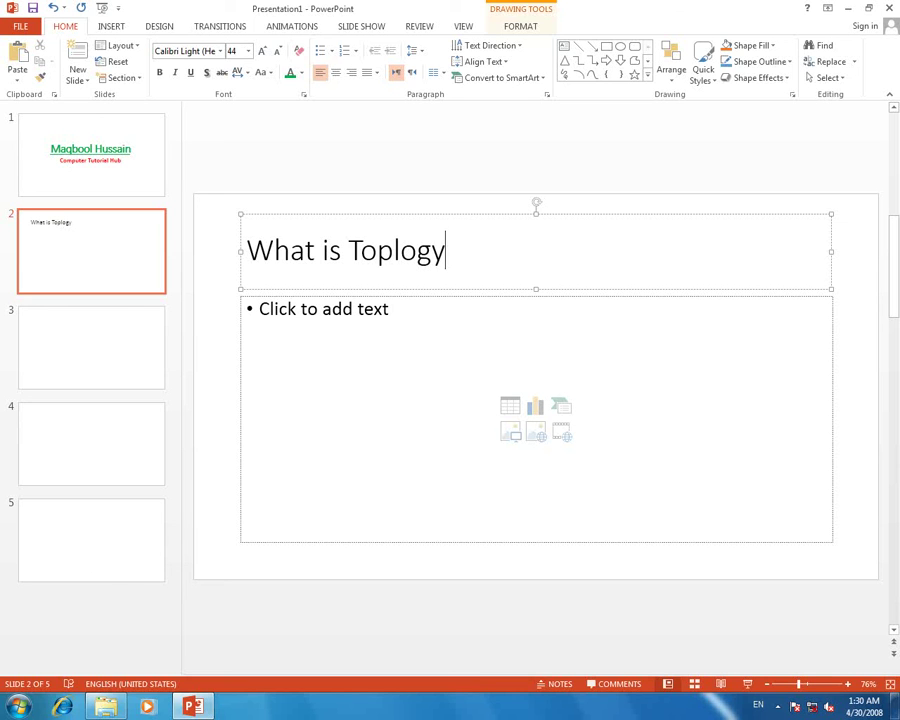
click(380, 444)
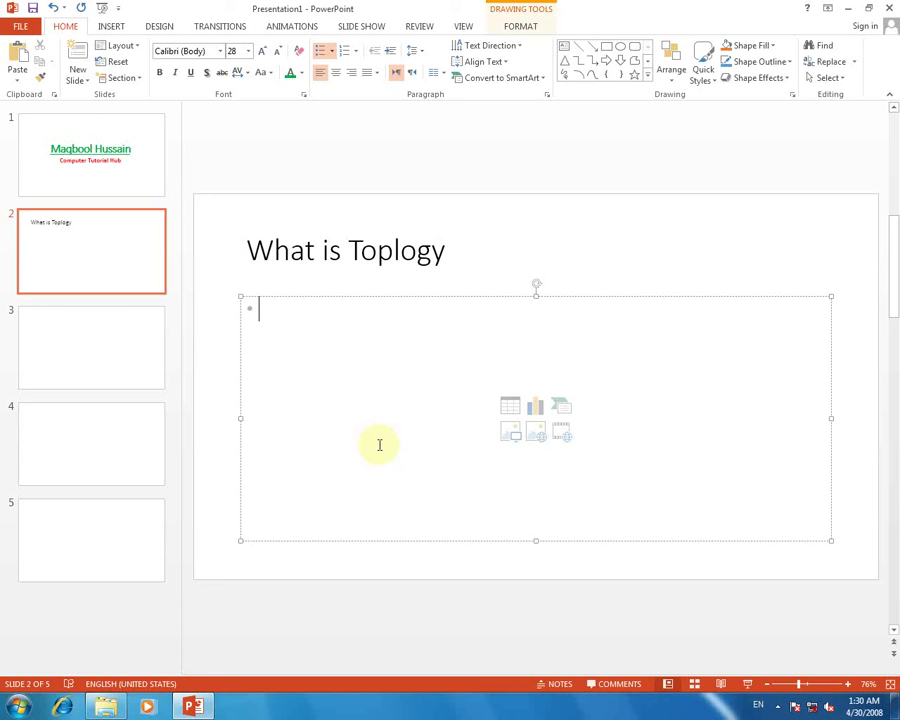
Correct 'Toplogy' to 'Topology' from the spelling suggestions.
click(443, 258)
right_click(418, 258)
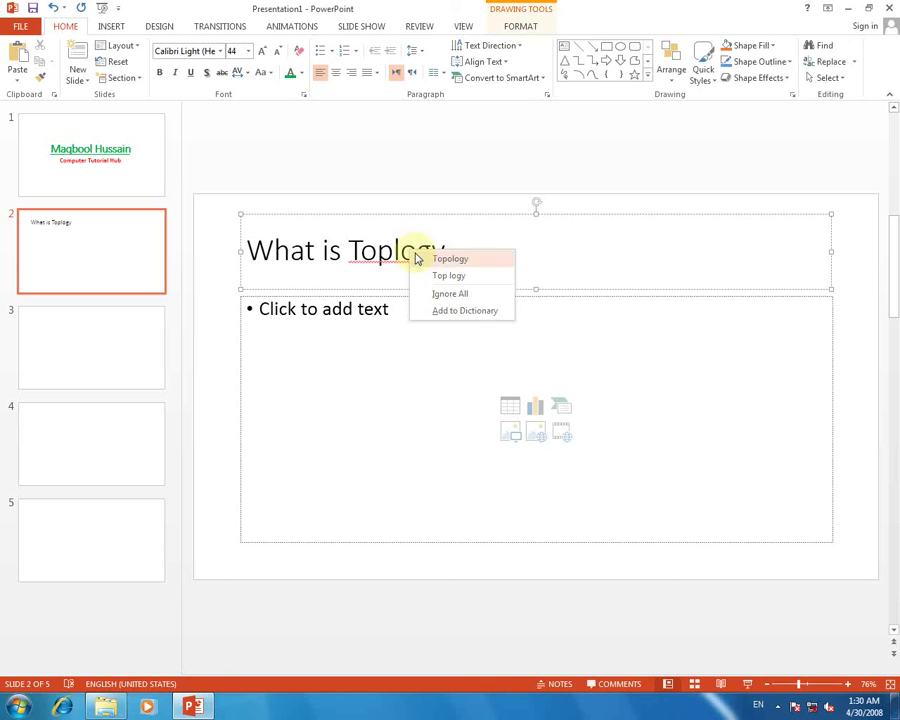
click(458, 258)
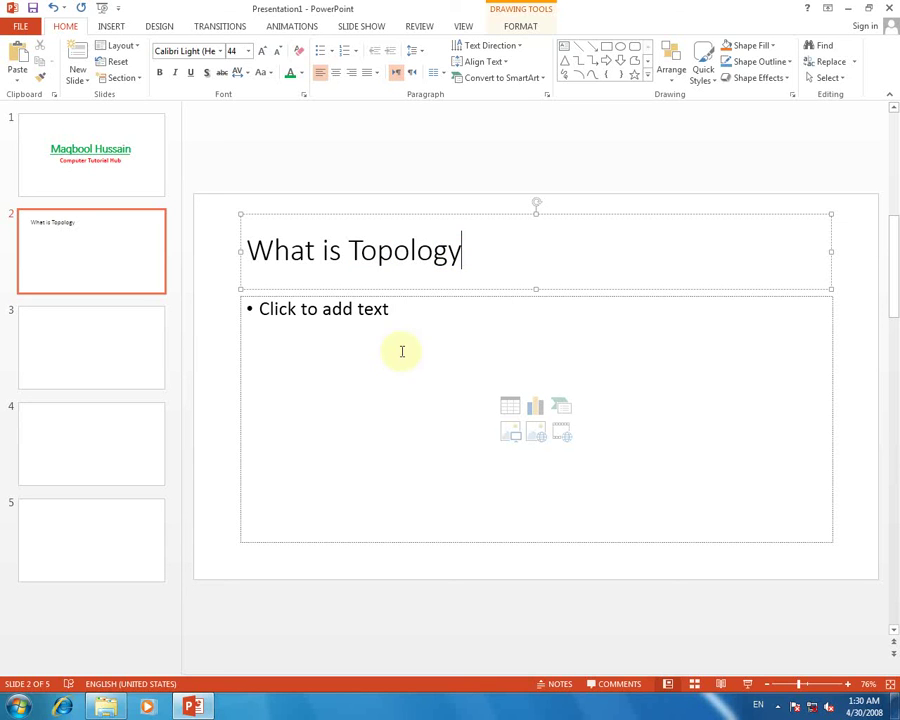
click(325, 406)
click(447, 257)
Format the slide 2 title centred, dark red, bold, Arial Black at 55 pt.
drag(465, 252, 205, 258)
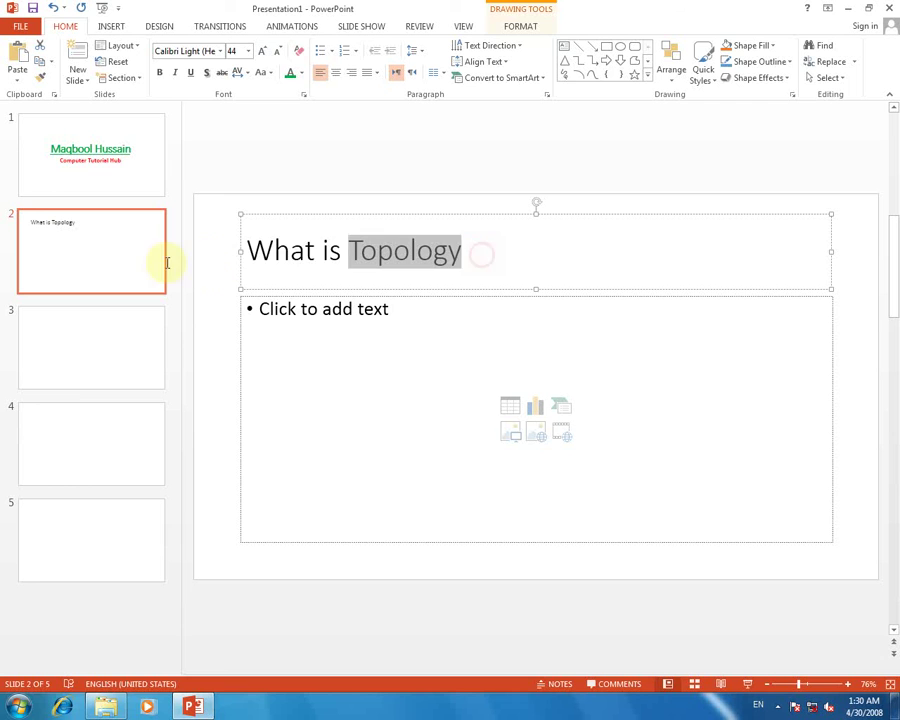
click(338, 74)
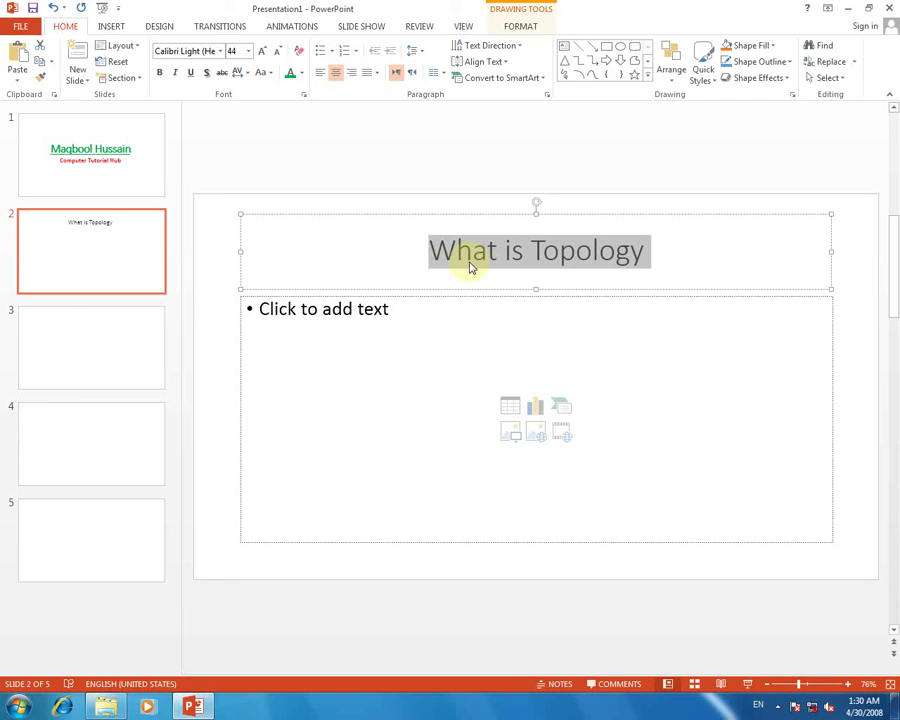
click(304, 76)
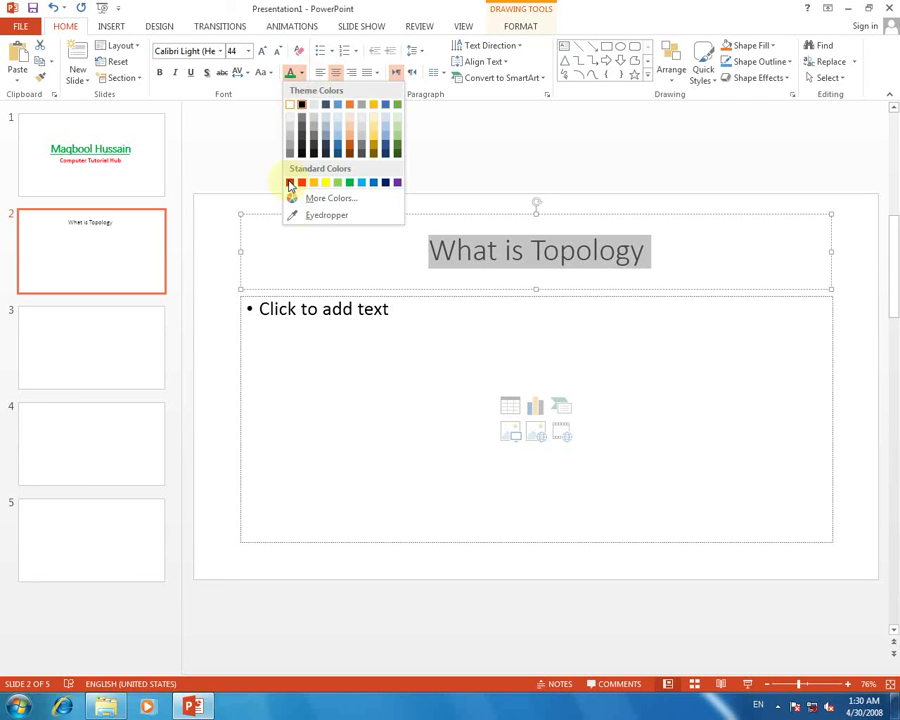
click(289, 183)
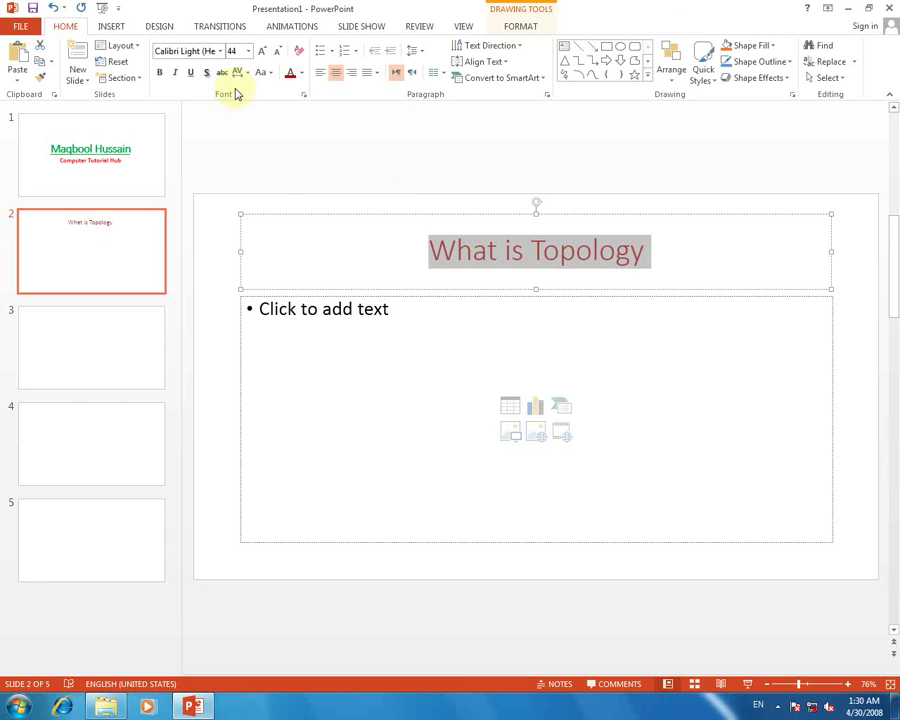
click(159, 72)
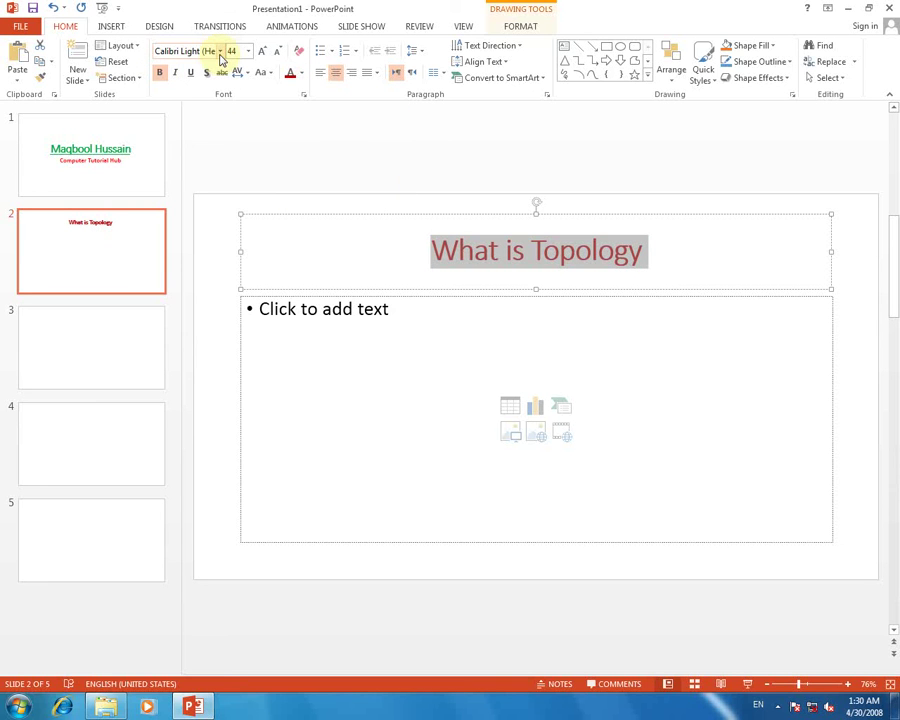
click(220, 53)
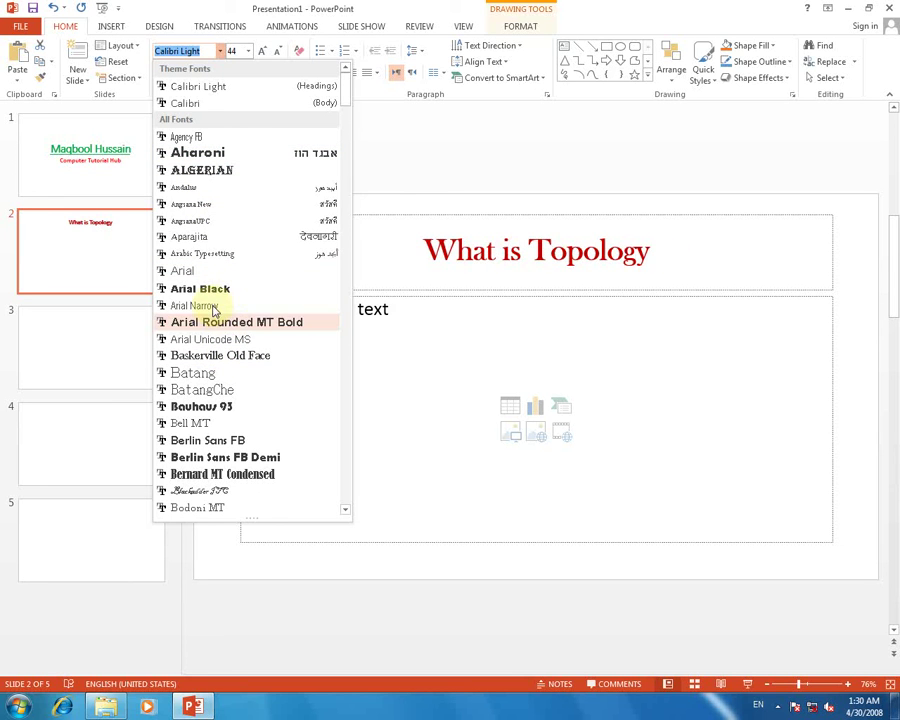
click(207, 289)
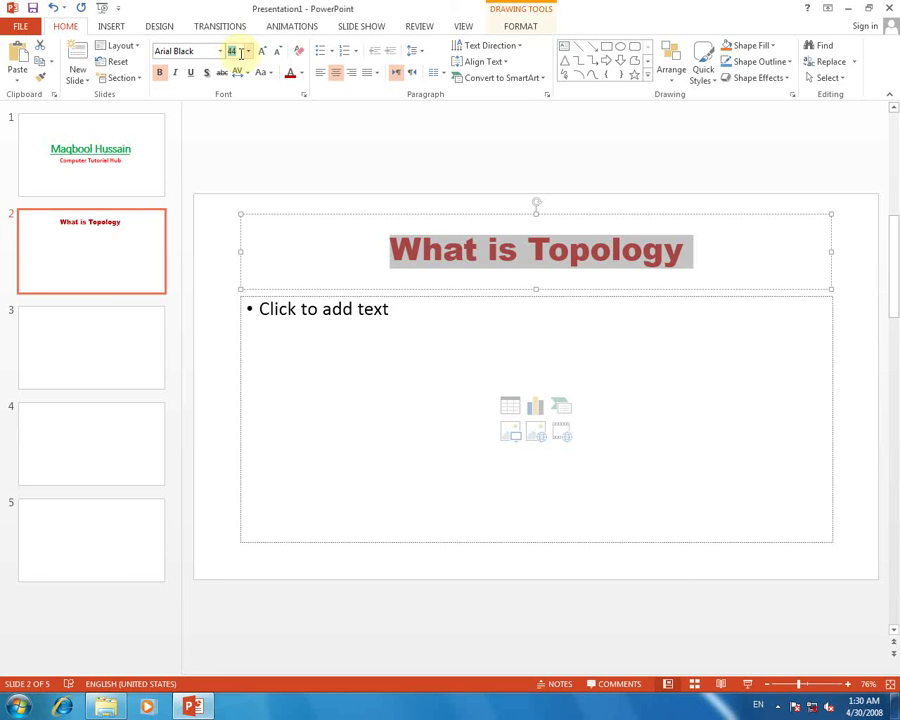
text(55)
key(Return)
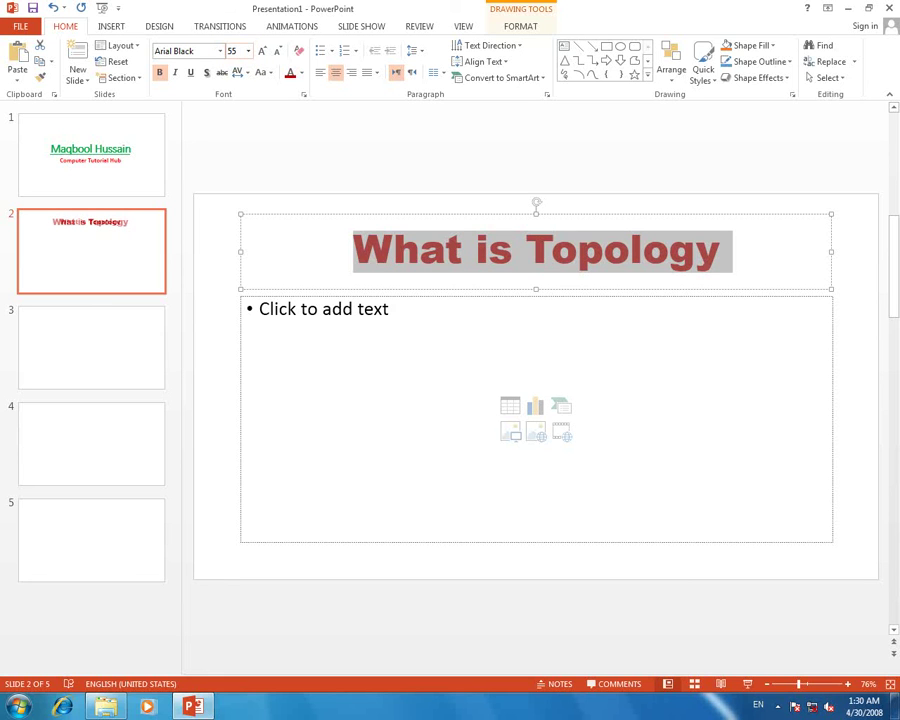
click(297, 317)
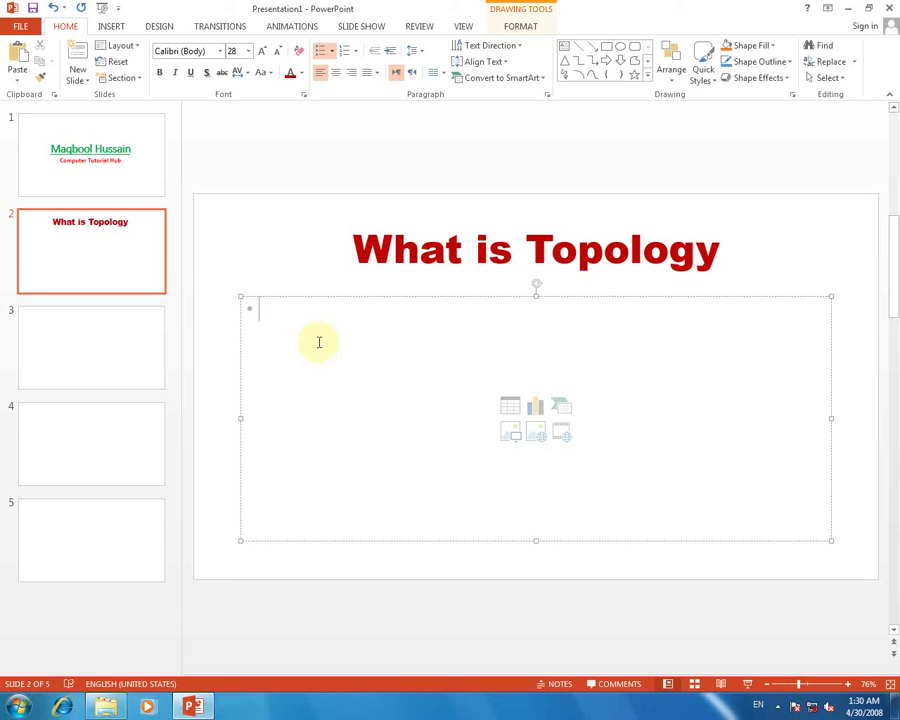
Make slide 2's bullet read 'A physical part', then start editing slide 3's title.
text(Aphysical)
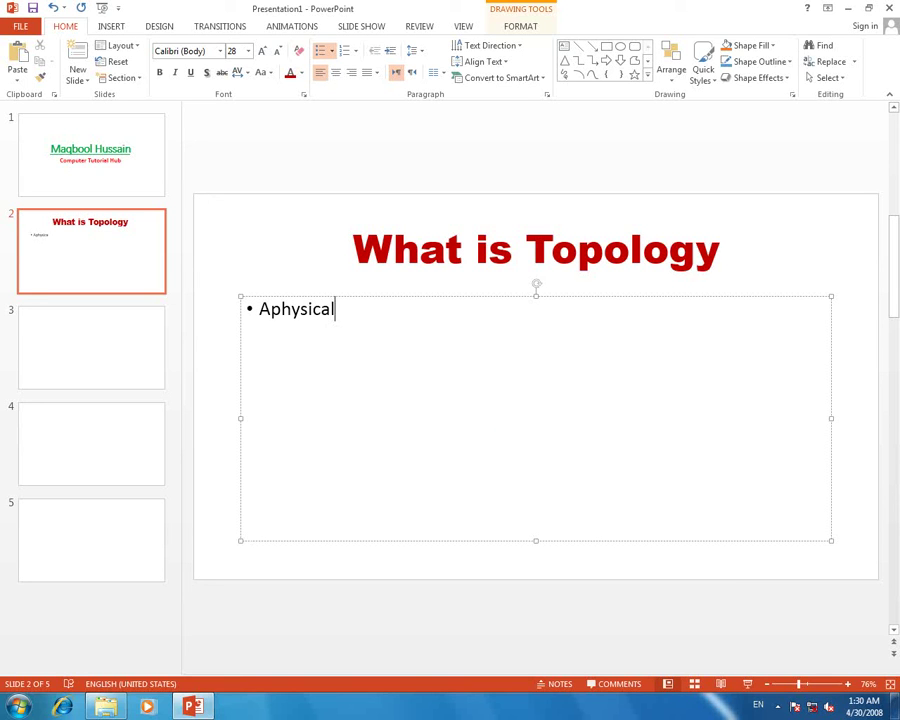
text( part)
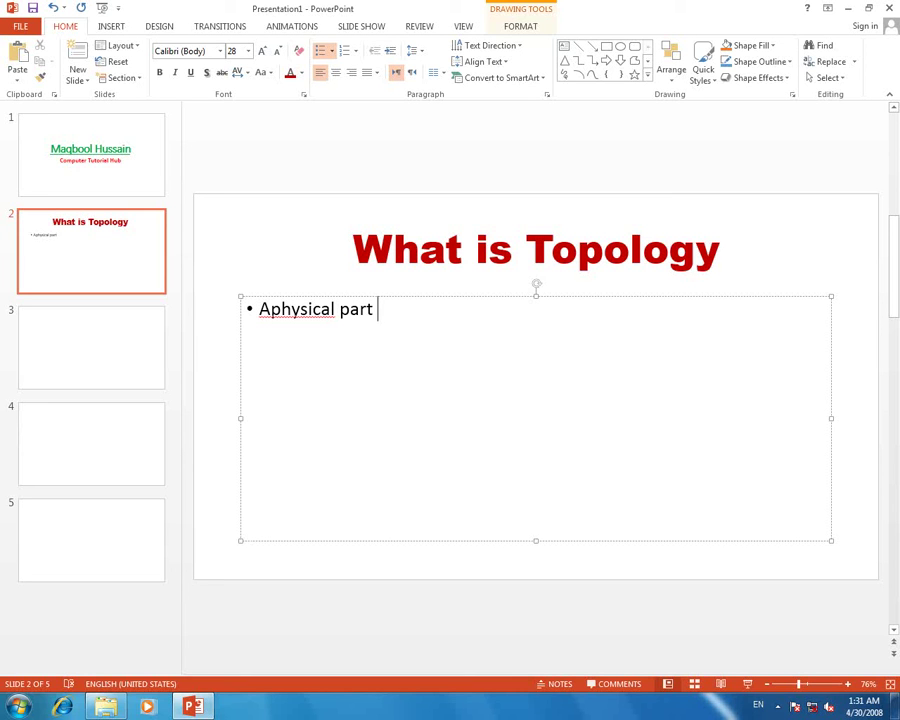
click(270, 311)
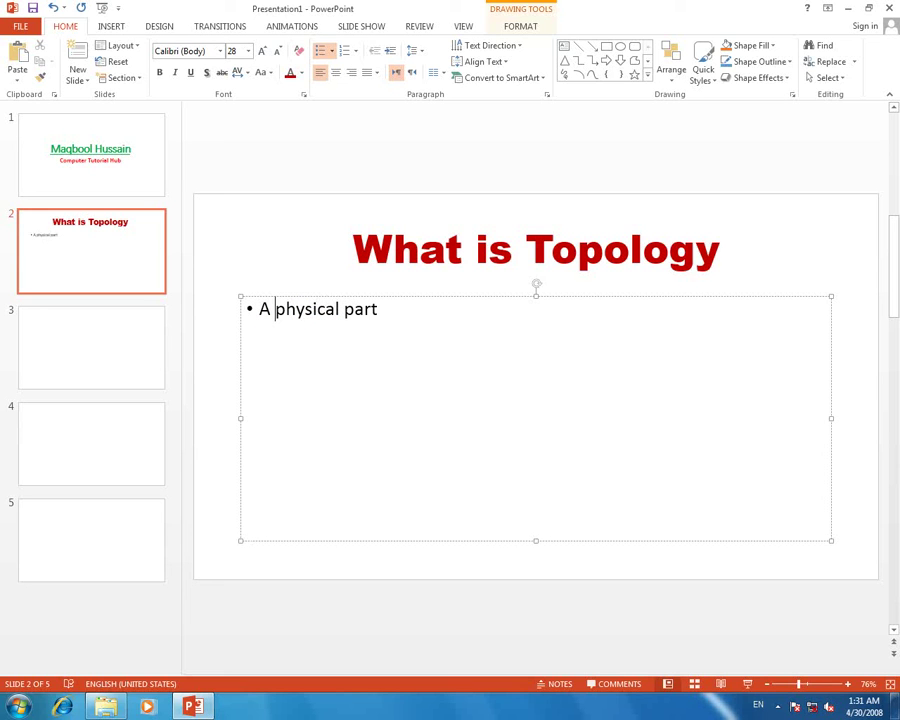
click(398, 310)
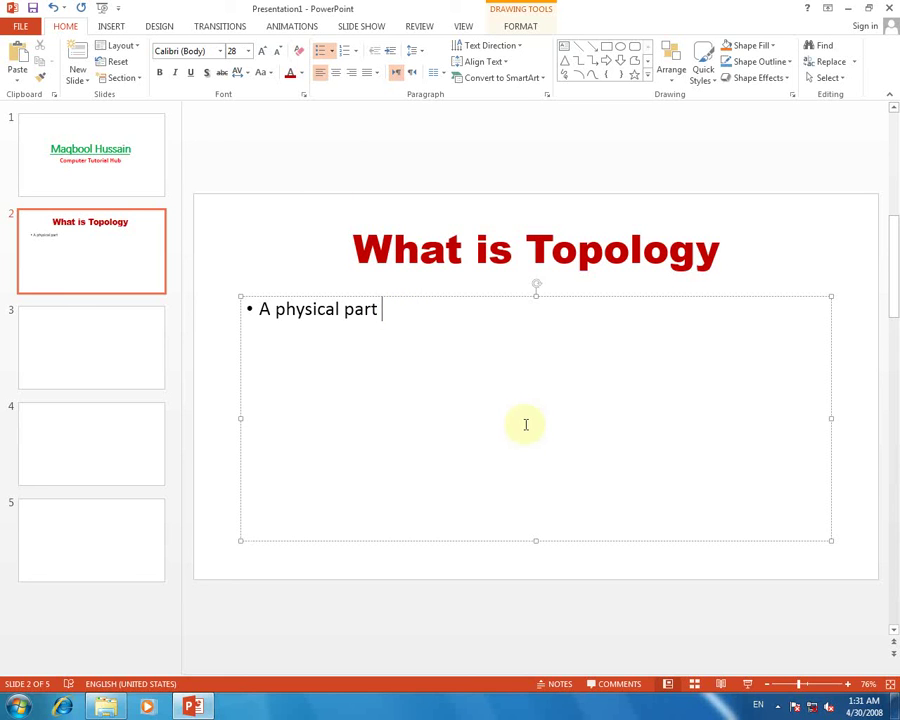
click(37, 332)
click(398, 249)
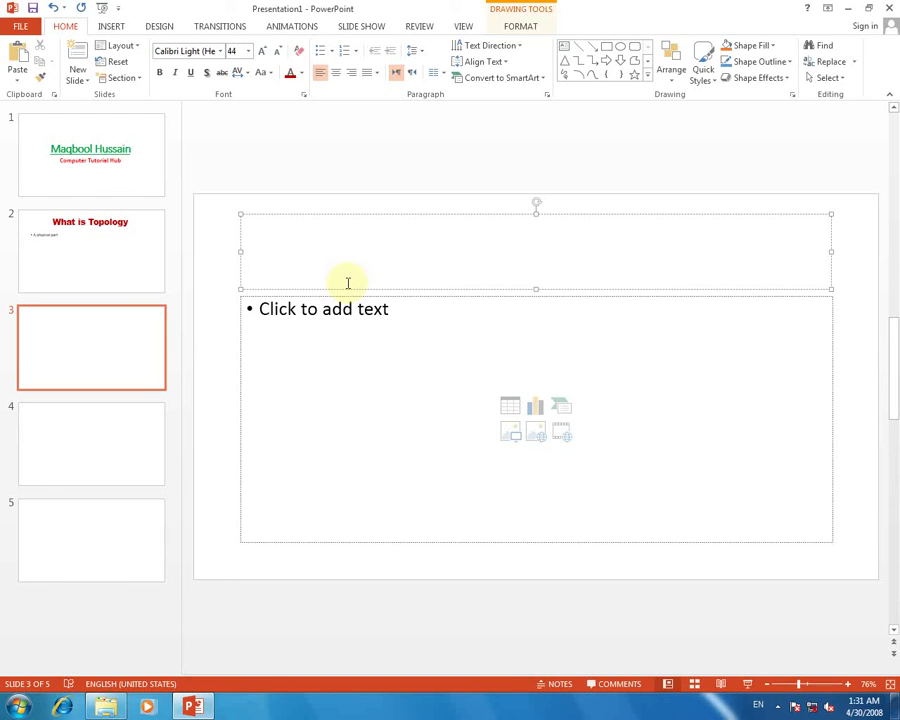
Copy 'Topology' from slide 2 and build slide 3's title 'Type of Topology'.
key(Page_Up)
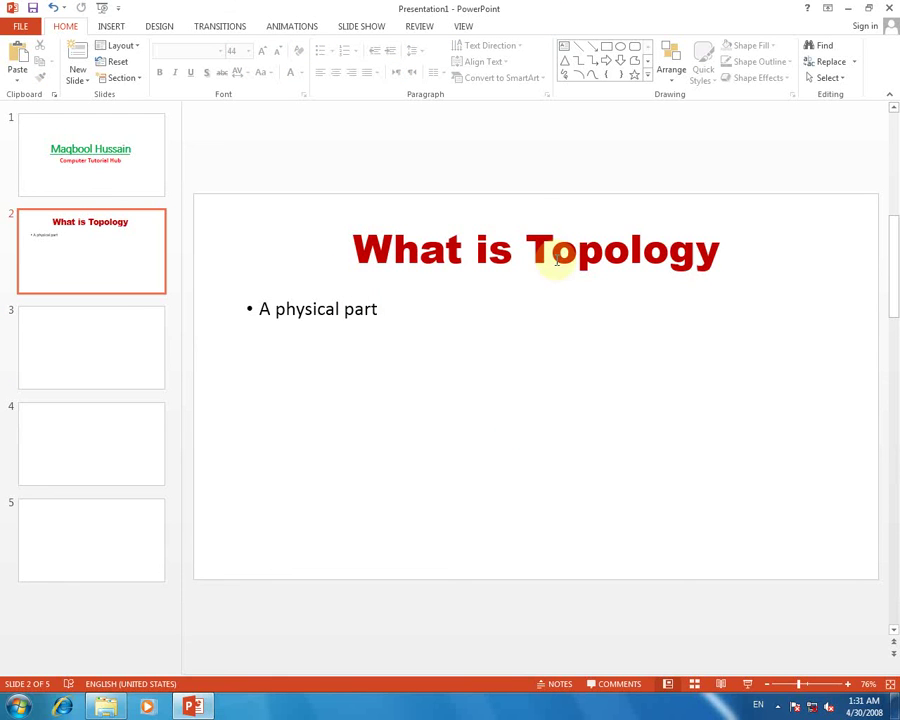
drag(538, 252, 732, 252)
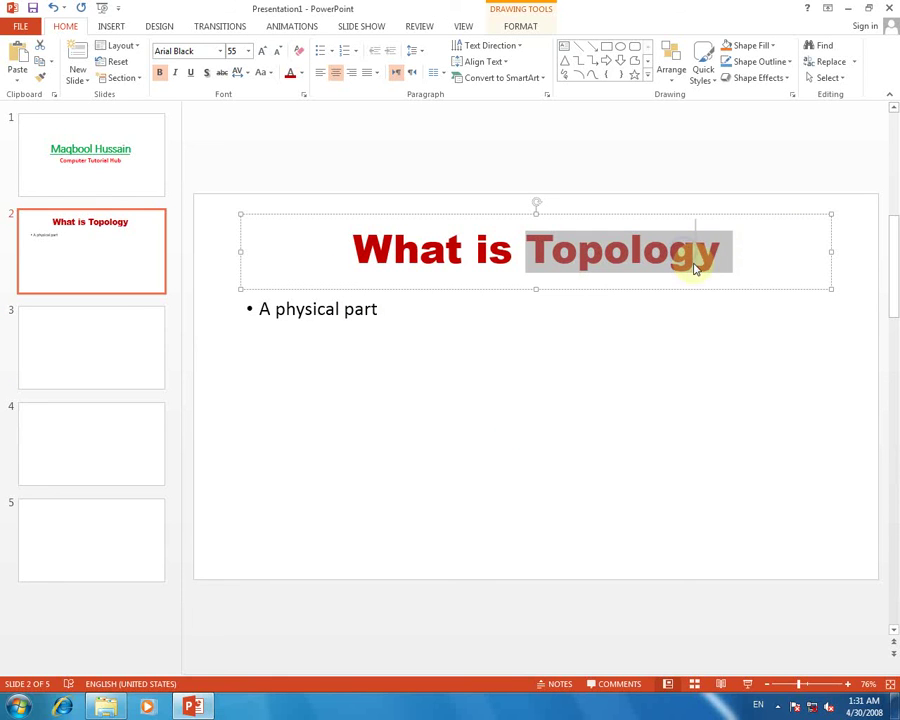
right_click(686, 254)
click(704, 278)
click(133, 347)
click(485, 259)
right_click(485, 259)
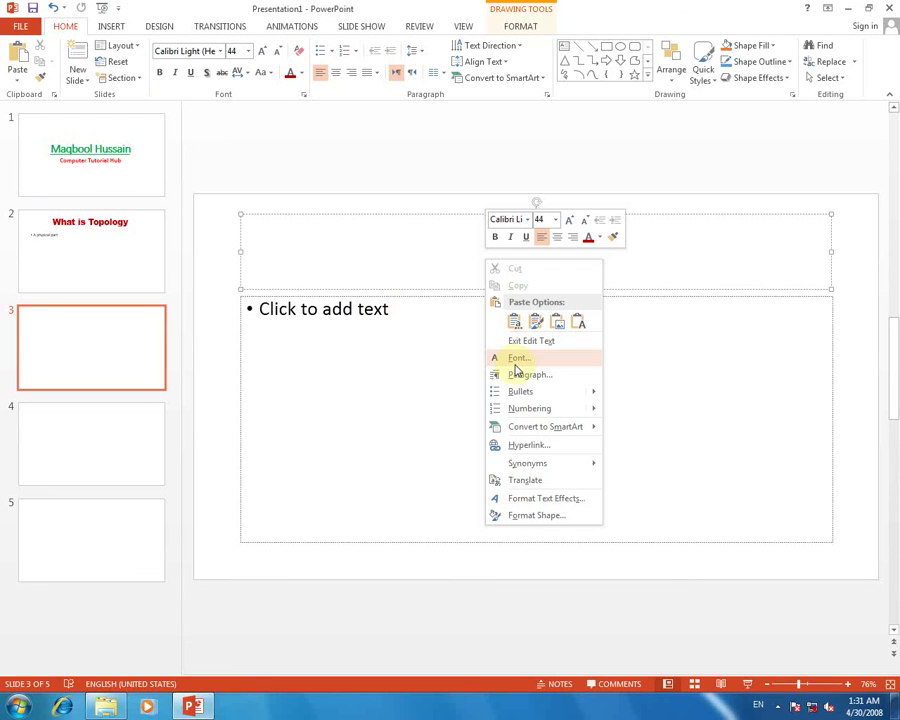
key(ctrl+v)
text(ype of)
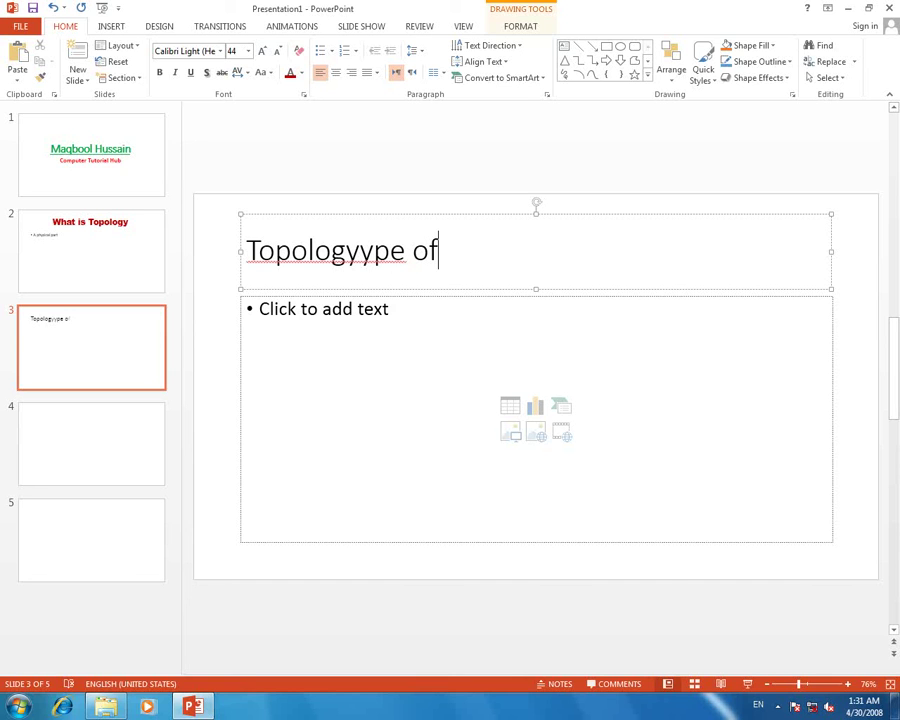
key(ctrl+v)
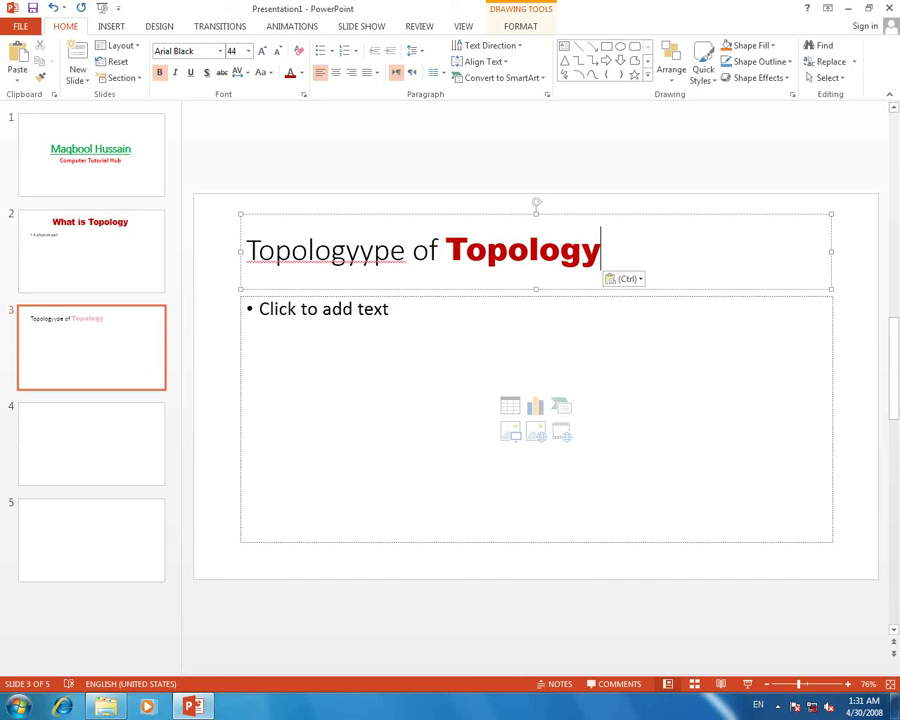
click(356, 260)
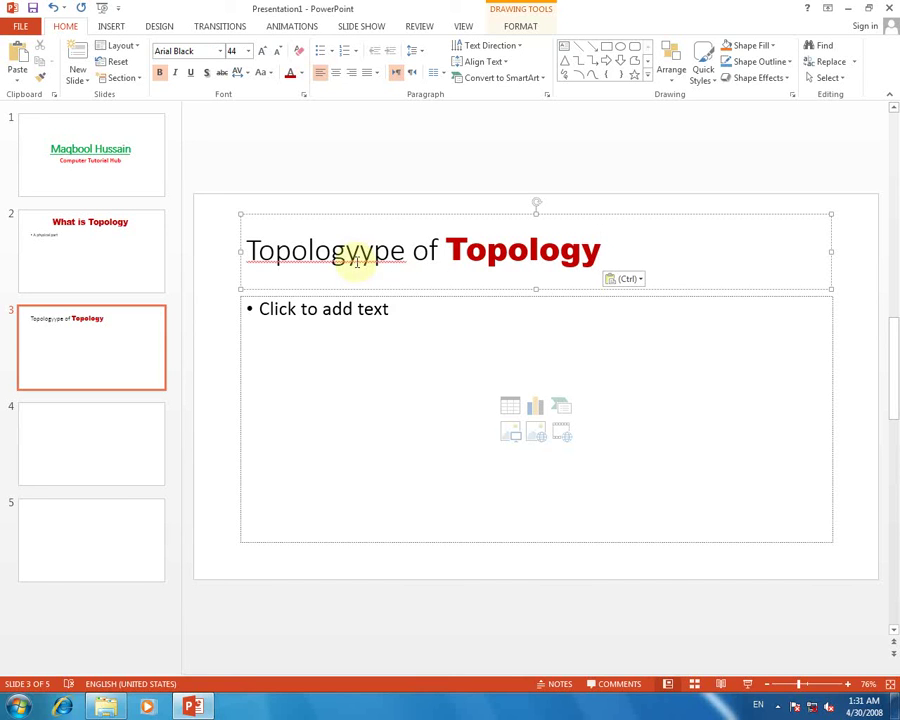
click(358, 254)
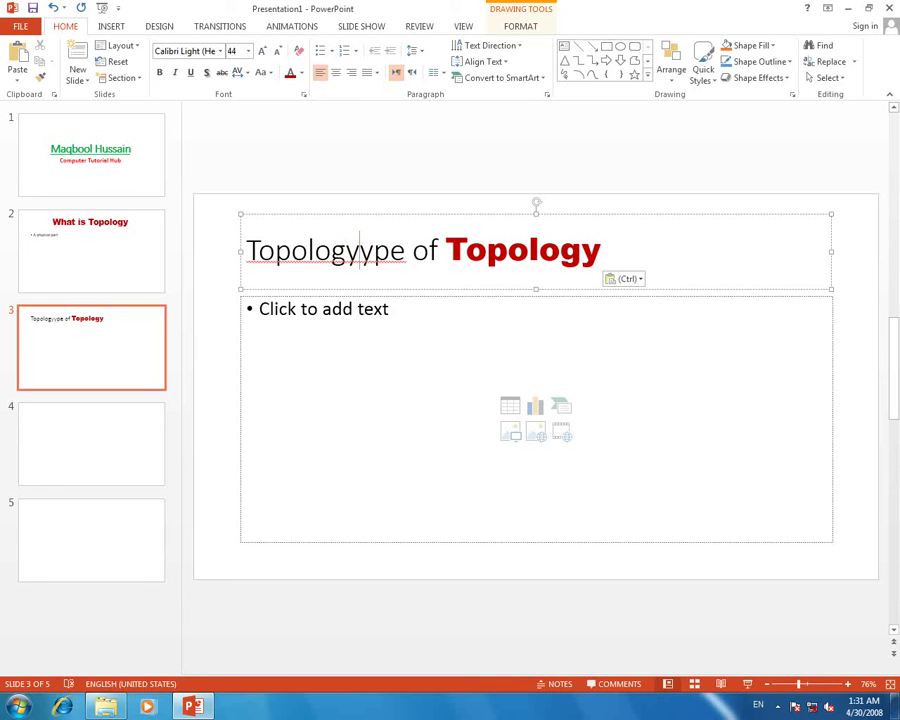
key(BackSpace)
key(BackSpace)
key(BackSpace)
key(BackSpace)
key(BackSpace)
key(BackSpace)
key(BackSpace)
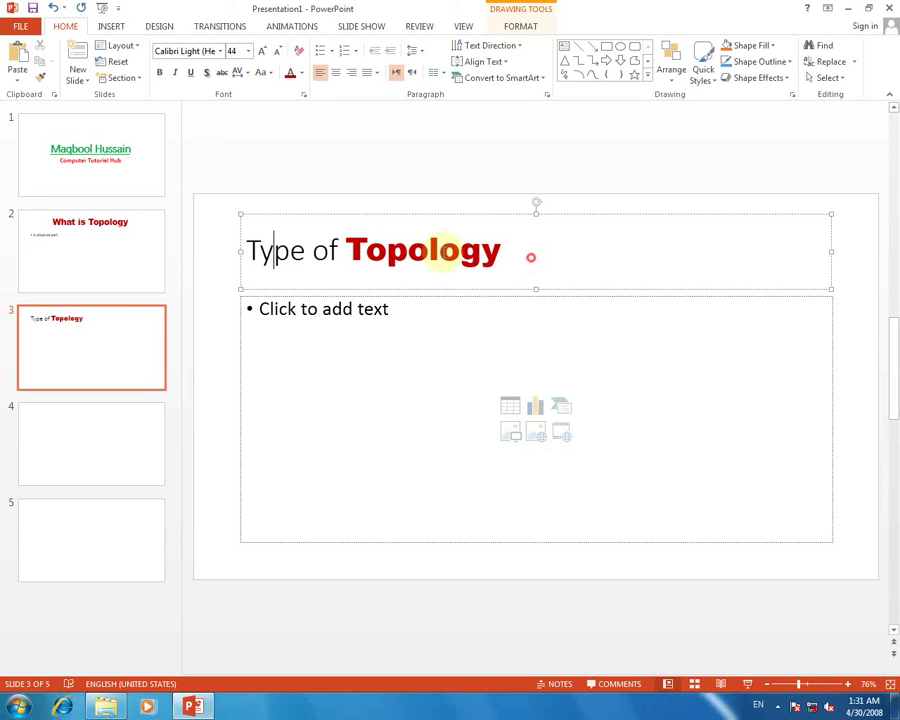
Format the whole title as red, bold, centred Times New Roman.
drag(530, 254, 190, 252)
click(290, 73)
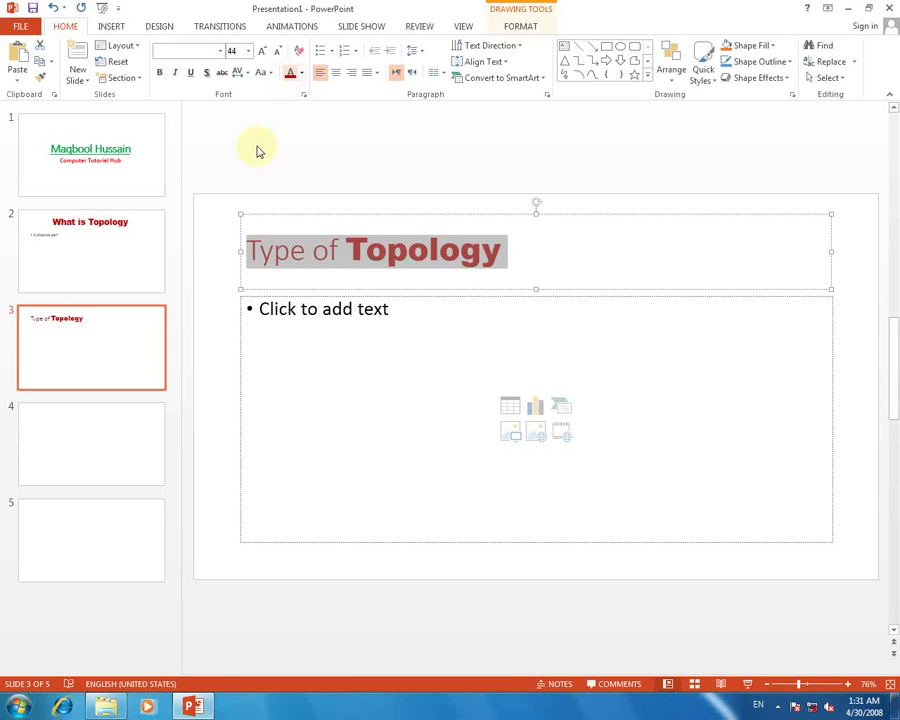
click(195, 53)
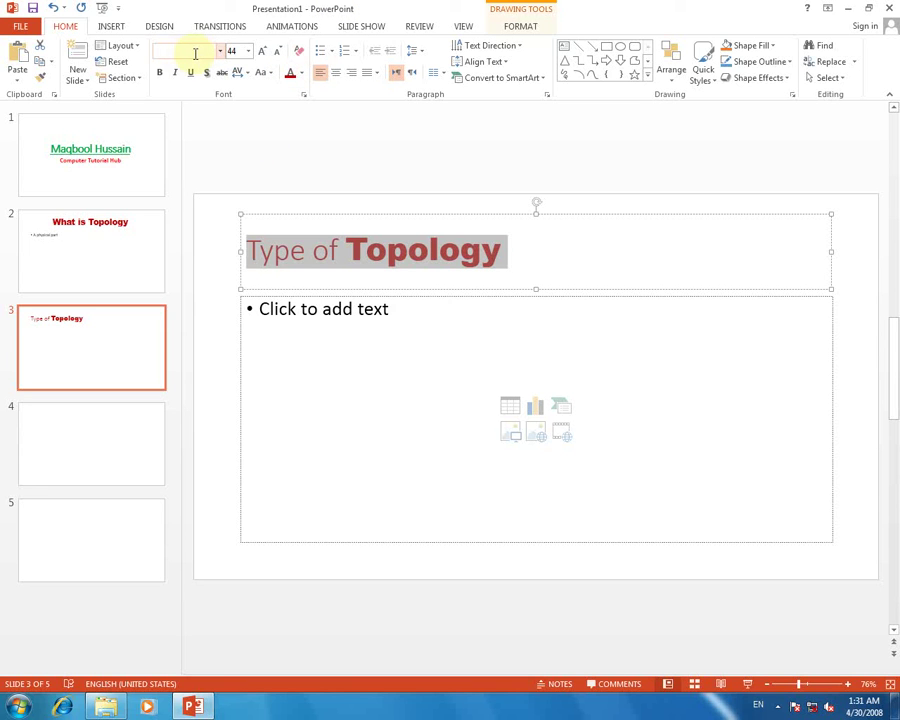
text(Times New Rom)
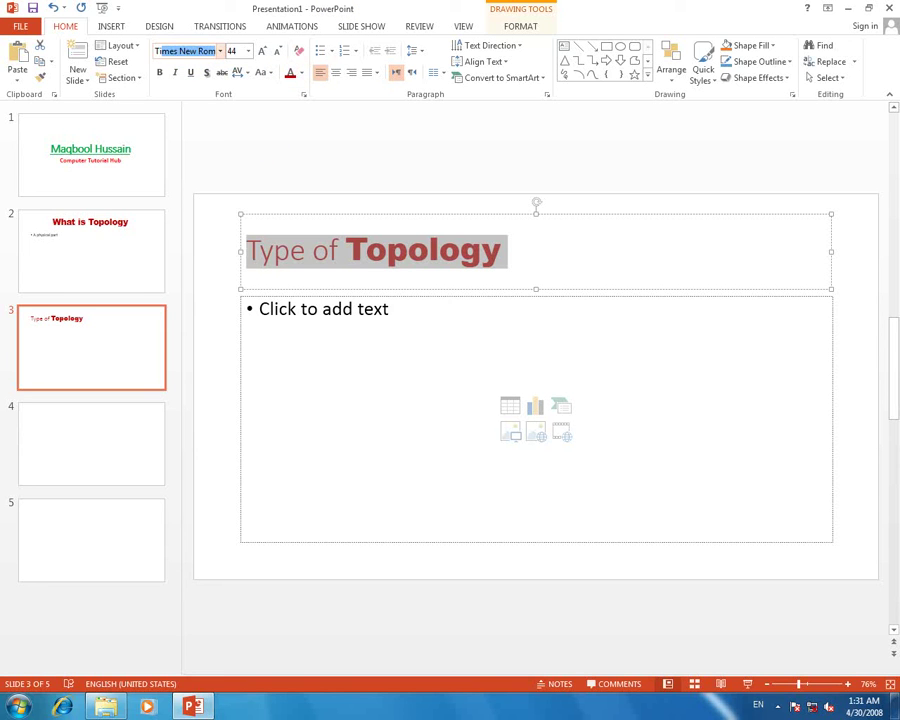
key(Return)
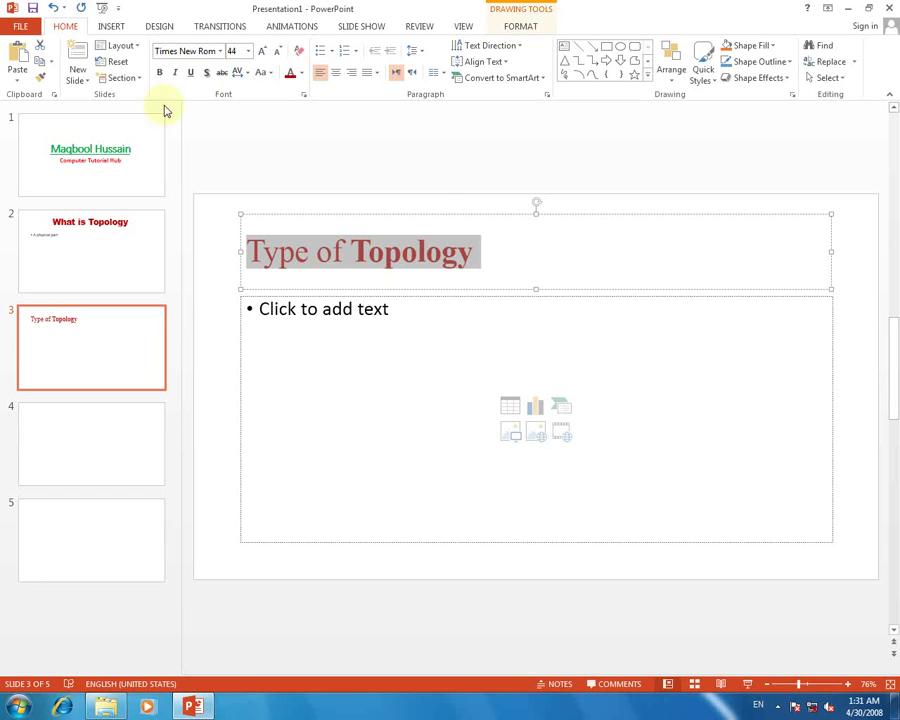
click(159, 72)
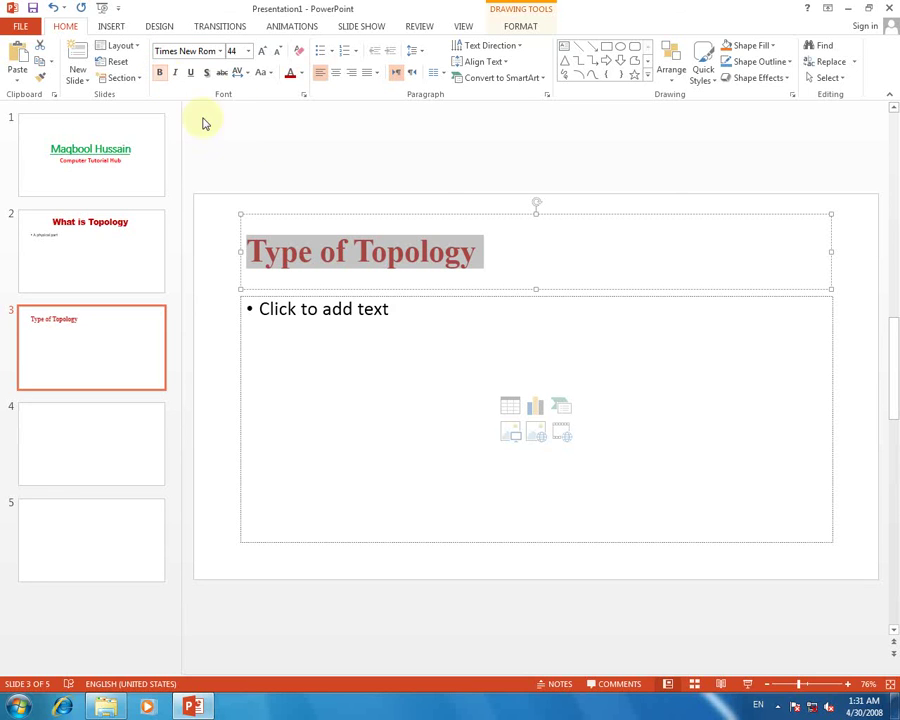
click(336, 72)
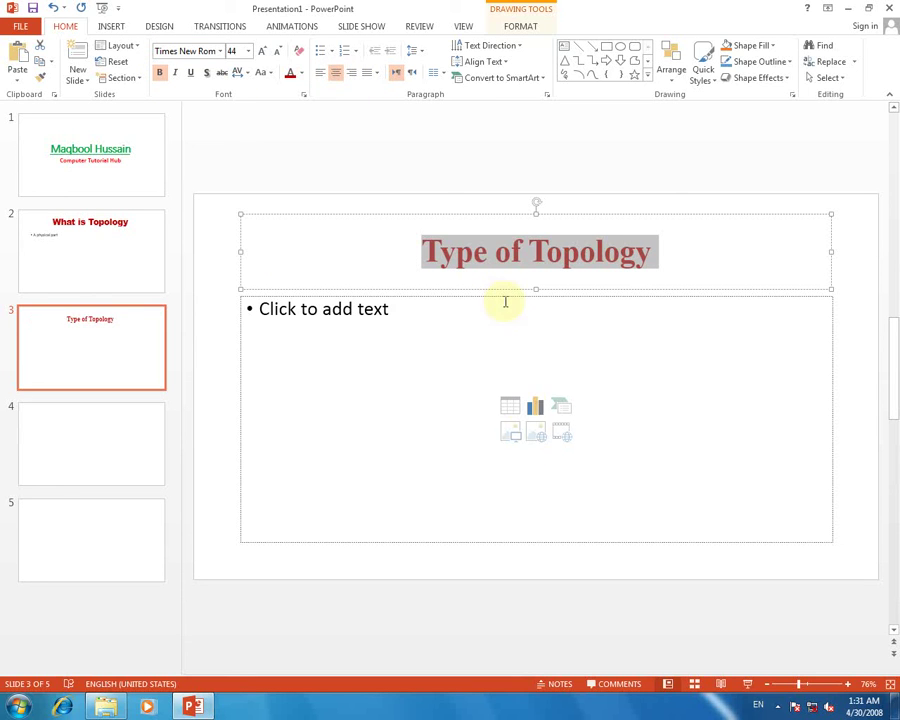
scroll(502, 294, up, 2)
scroll(502, 294, up, 1)
scroll(490, 300, down, 2)
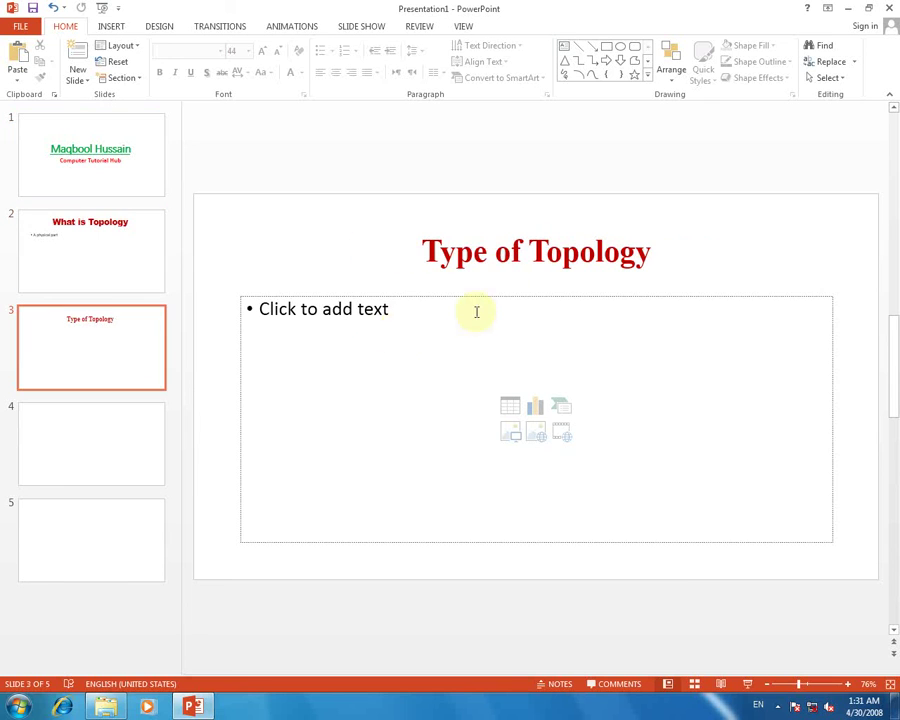
Enter the bullets Mesh, Ring and Star in slide 3's body text.
click(379, 322)
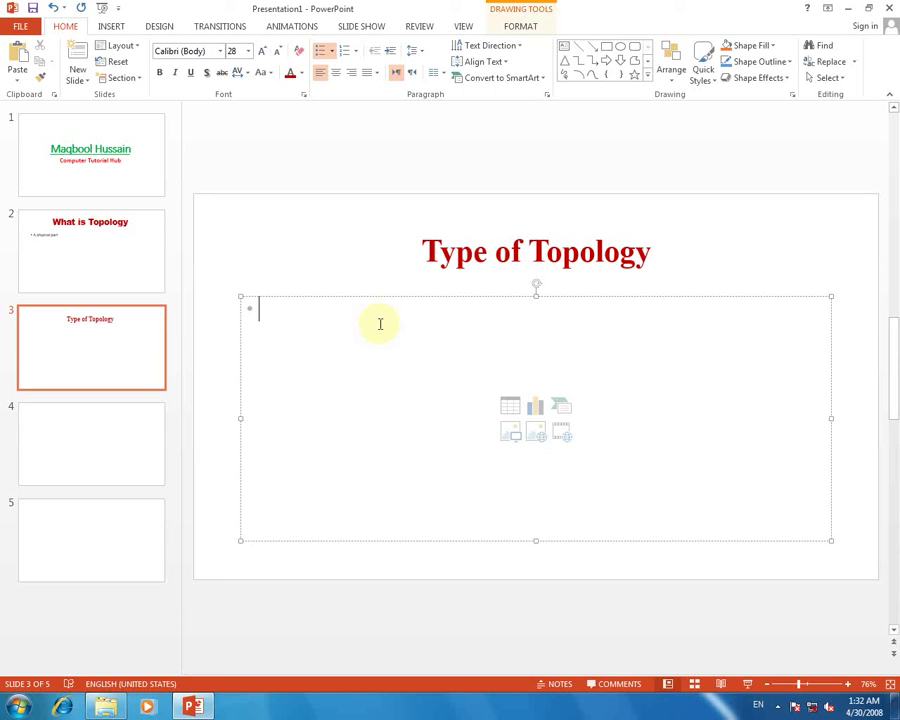
text(m)
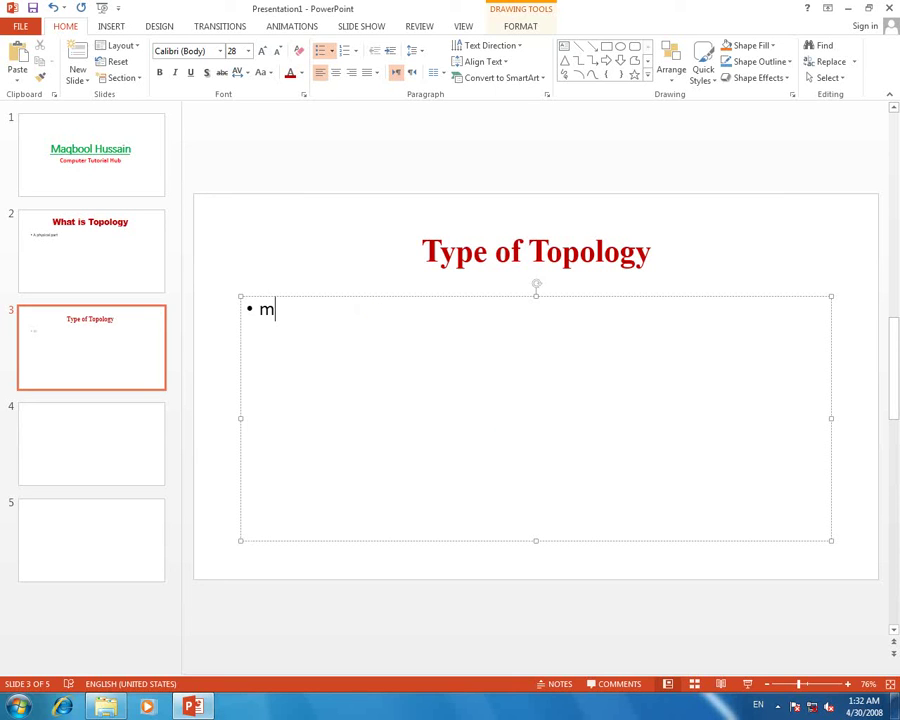
text(esh)
key(Return)
text(ring)
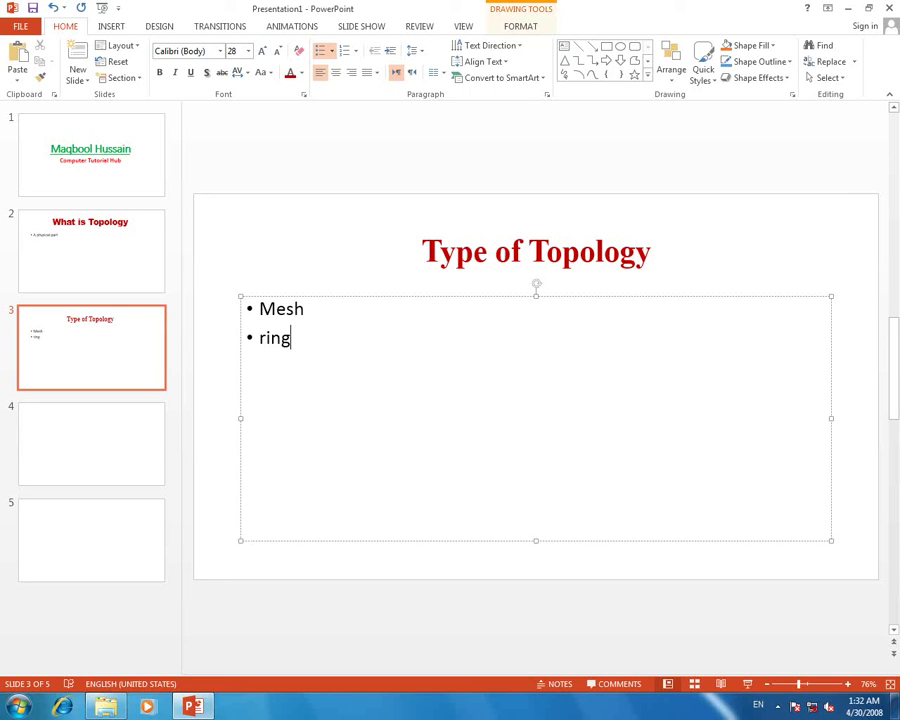
key(Return)
text(star)
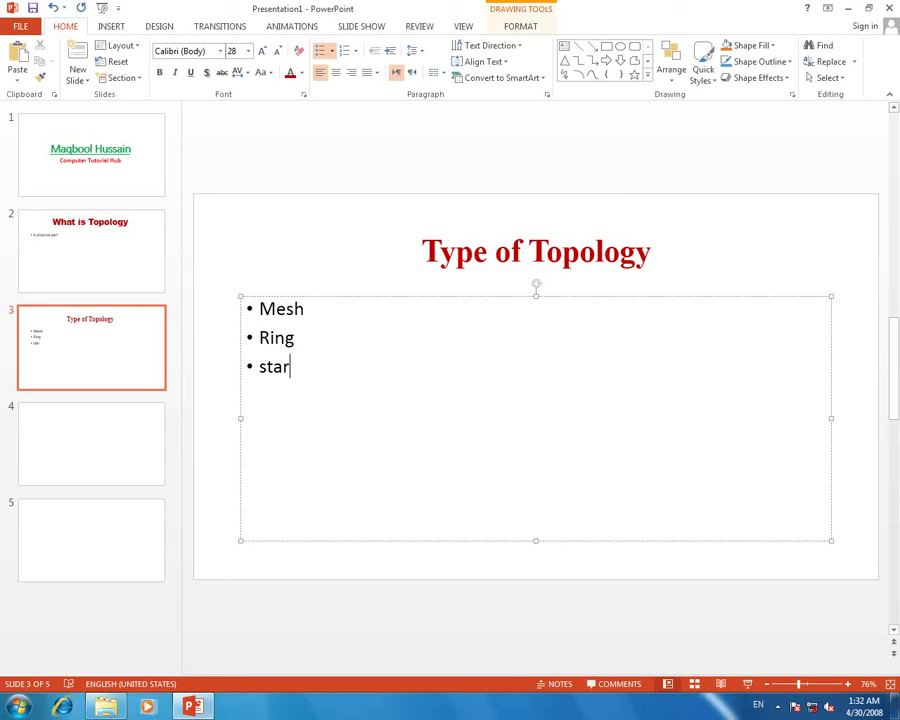
key(Return)
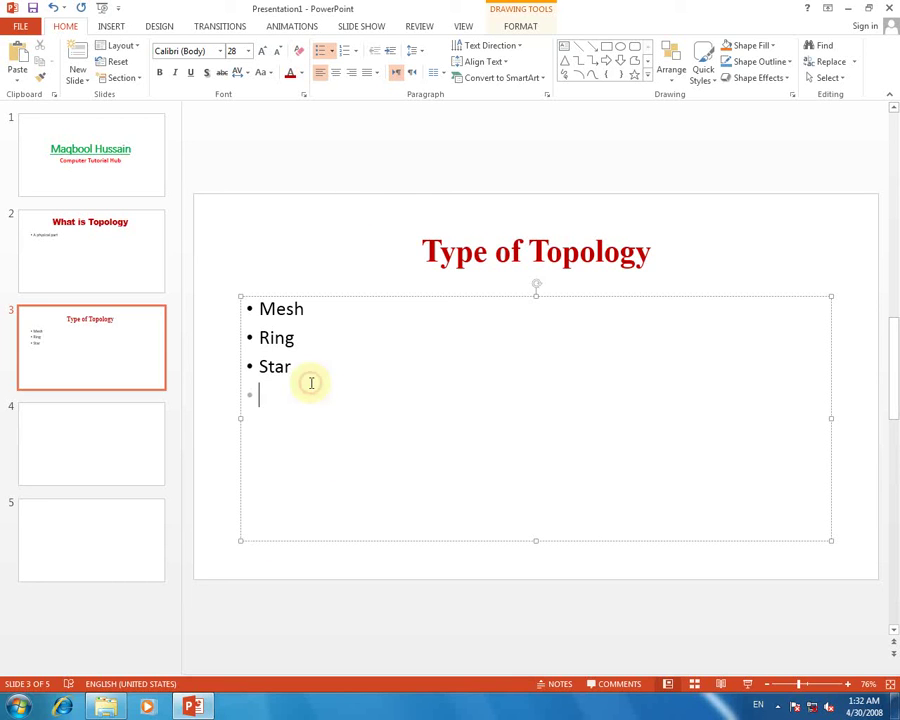
click(45, 226)
click(100, 340)
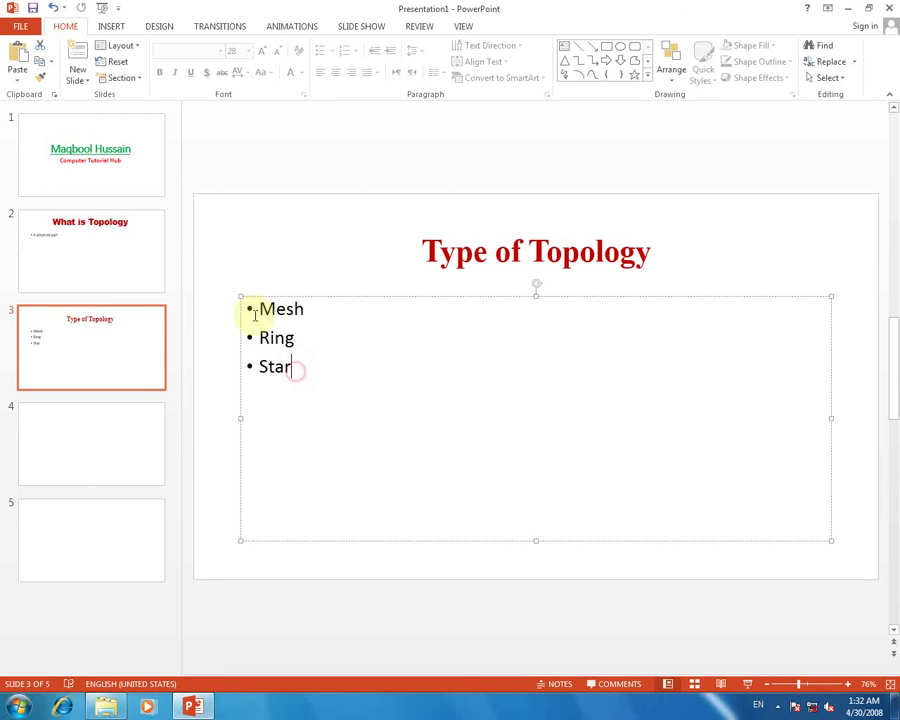
Give the Mesh, Ring and Star items the arrow bullet style.
drag(293, 367, 242, 308)
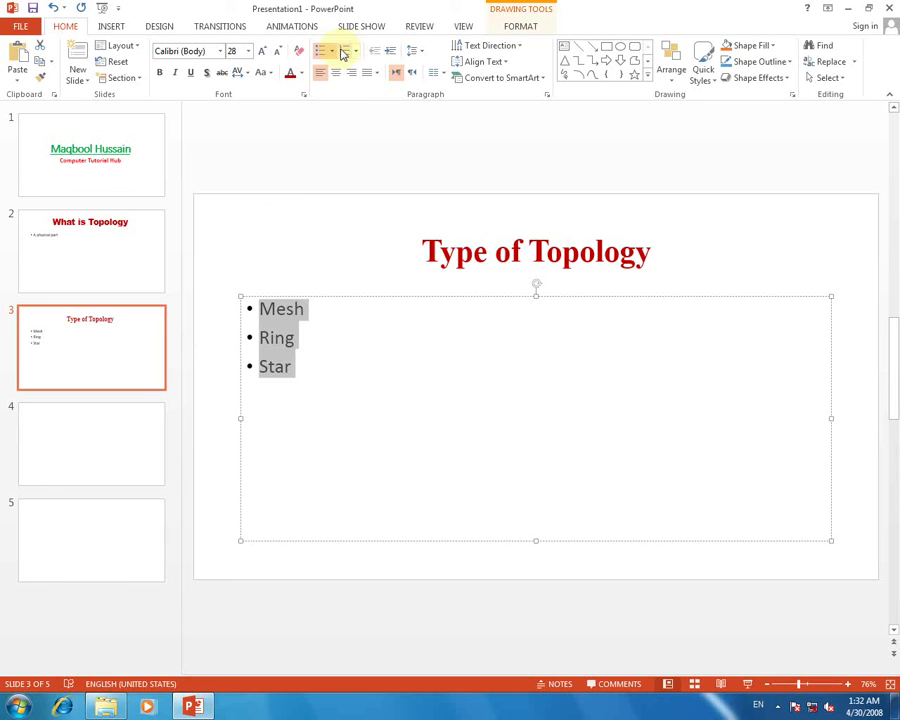
click(333, 51)
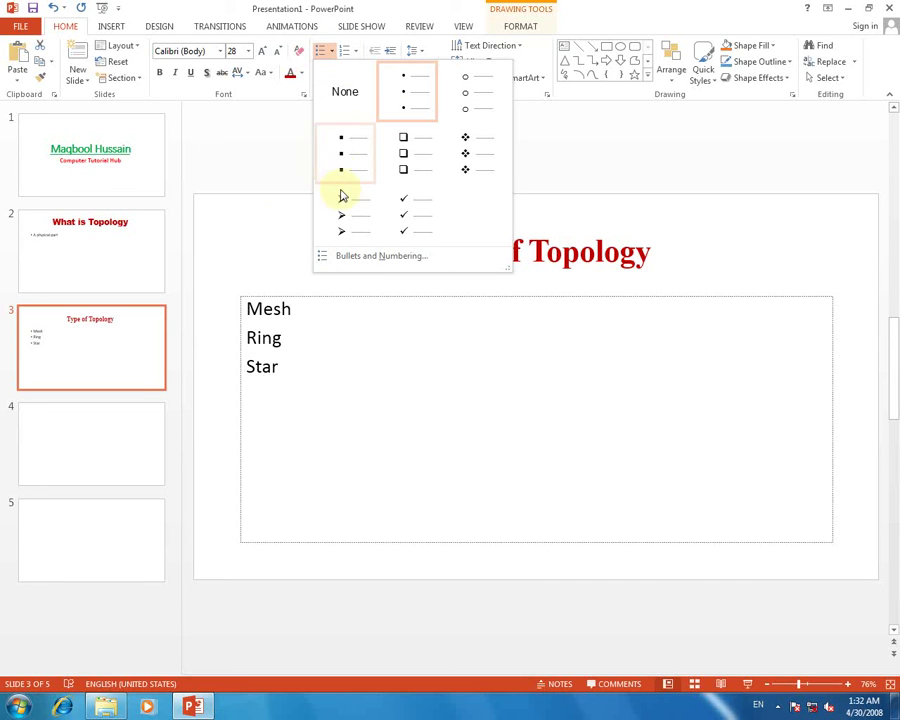
click(346, 226)
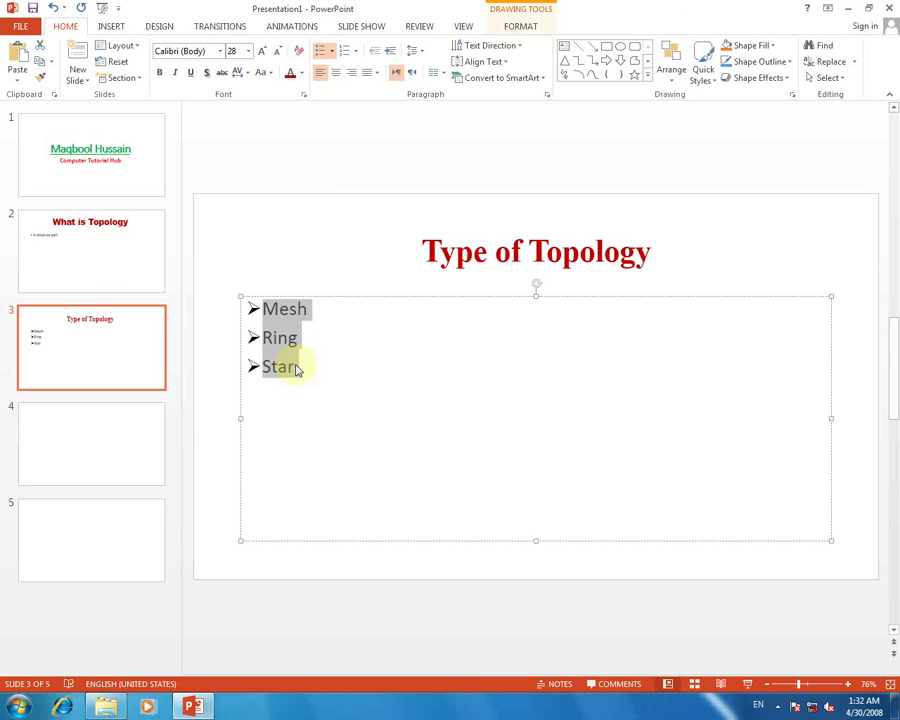
click(78, 236)
click(84, 166)
click(84, 286)
click(80, 337)
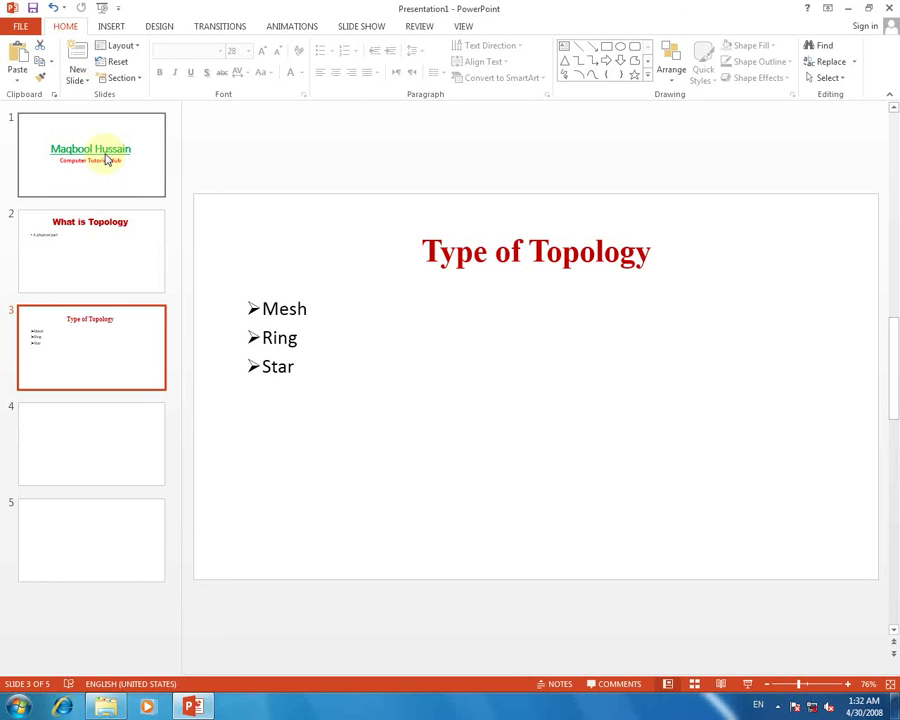
Delete the empty slides 4 and 5, leaving a three-slide deck.
click(93, 452)
key(Delete)
key(Delete)
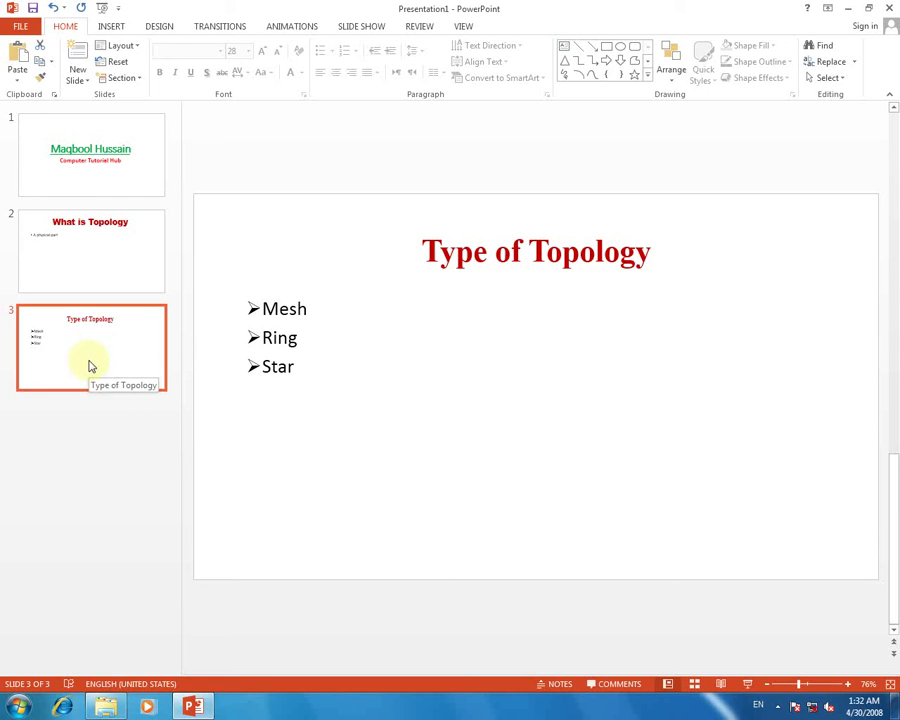
click(84, 522)
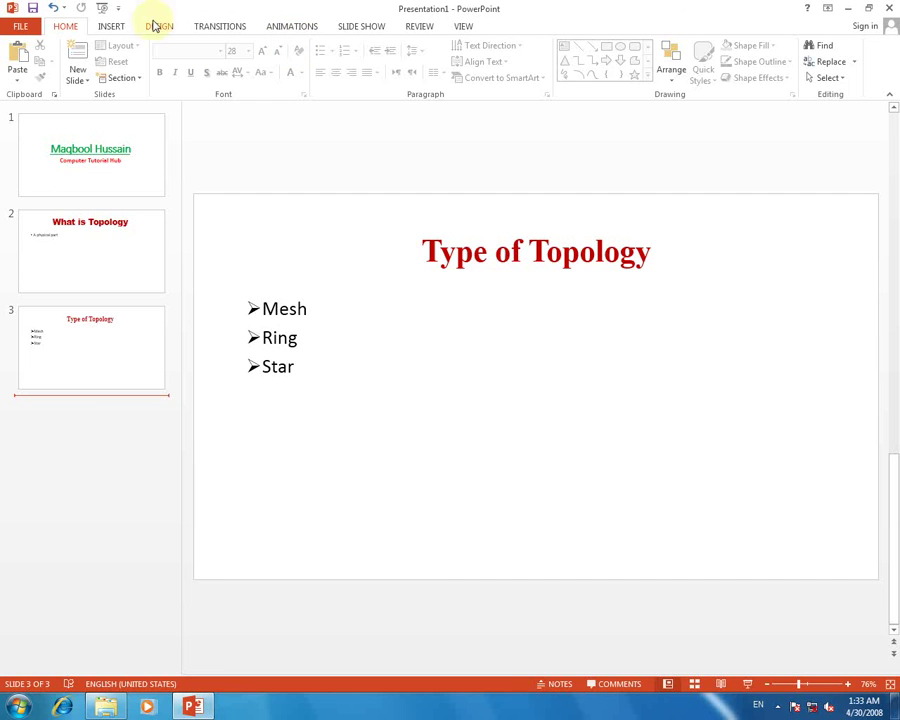
click(213, 27)
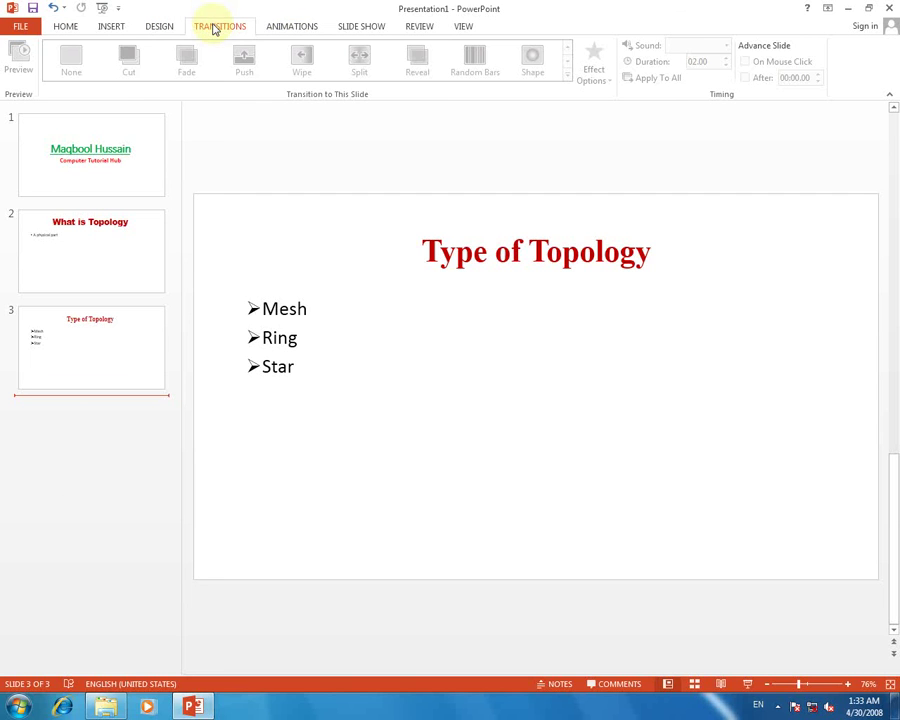
click(294, 30)
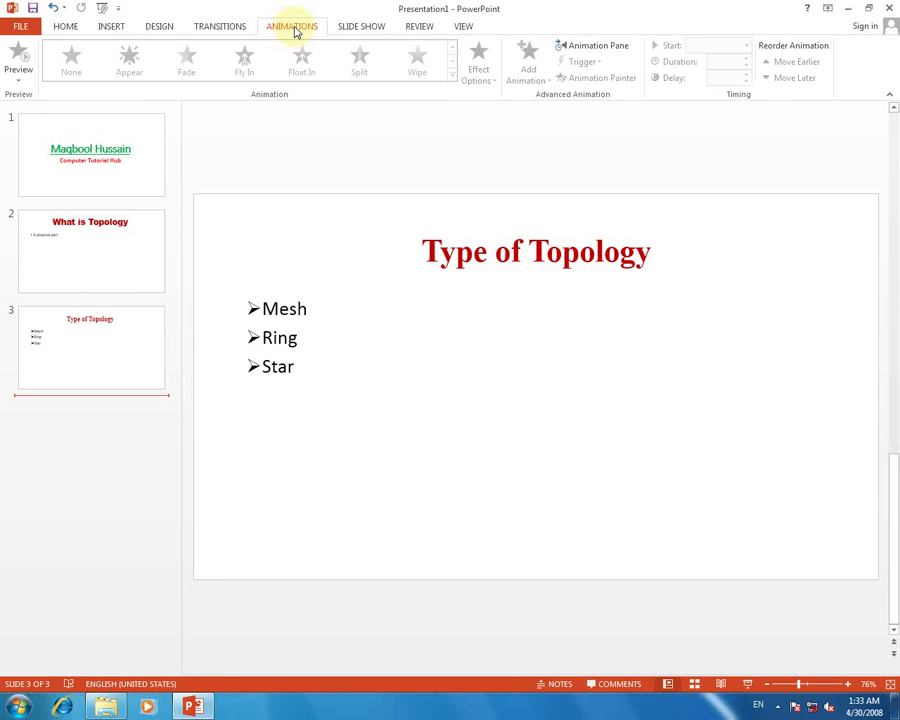
click(161, 32)
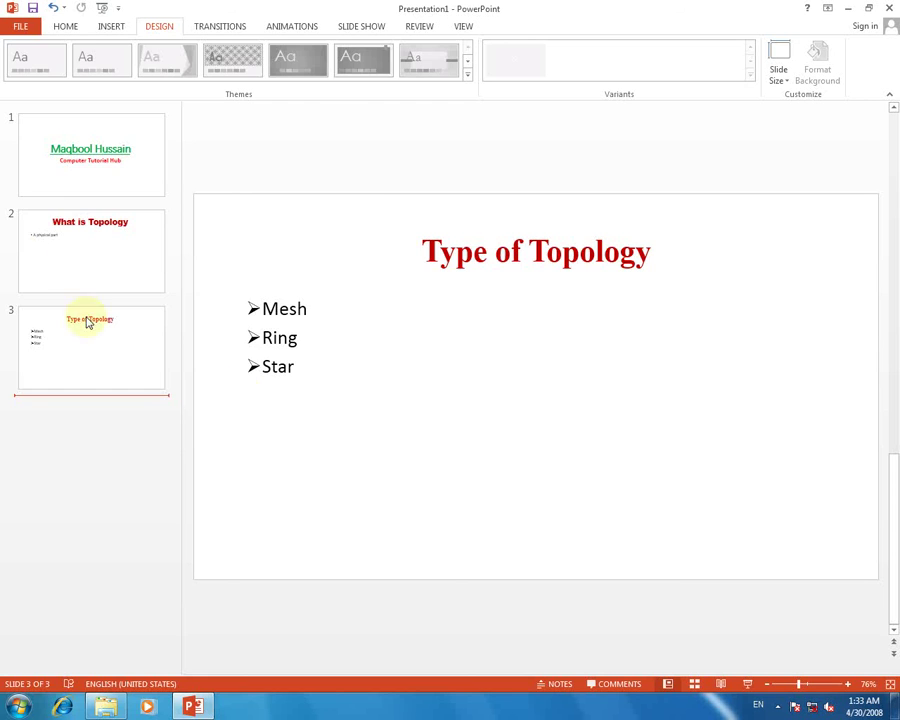
Apply the green Facet theme from the Themes gallery and check slide 3's bullets.
click(104, 170)
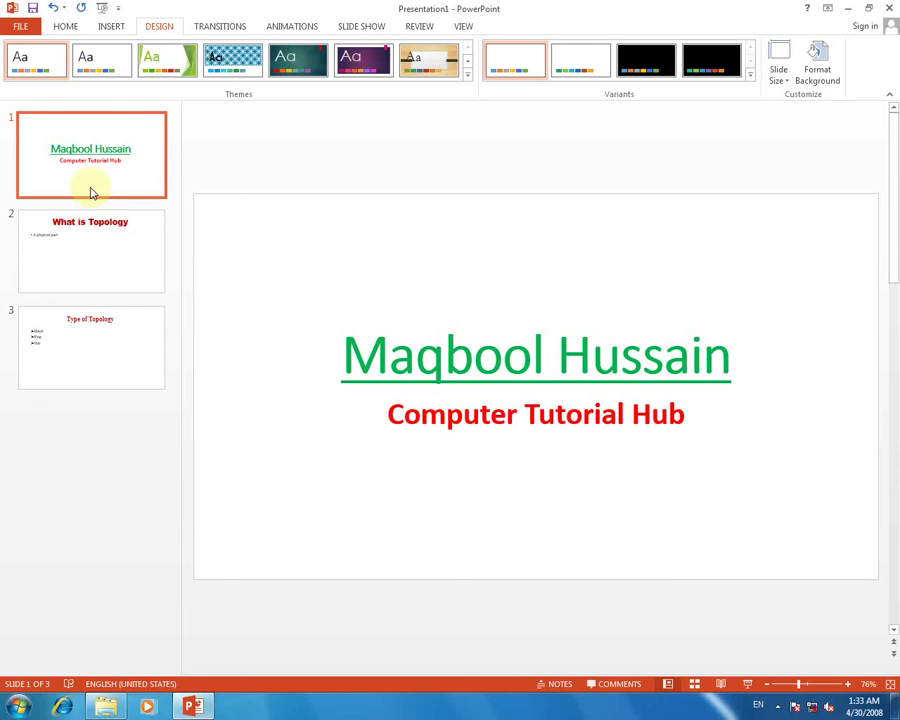
click(470, 77)
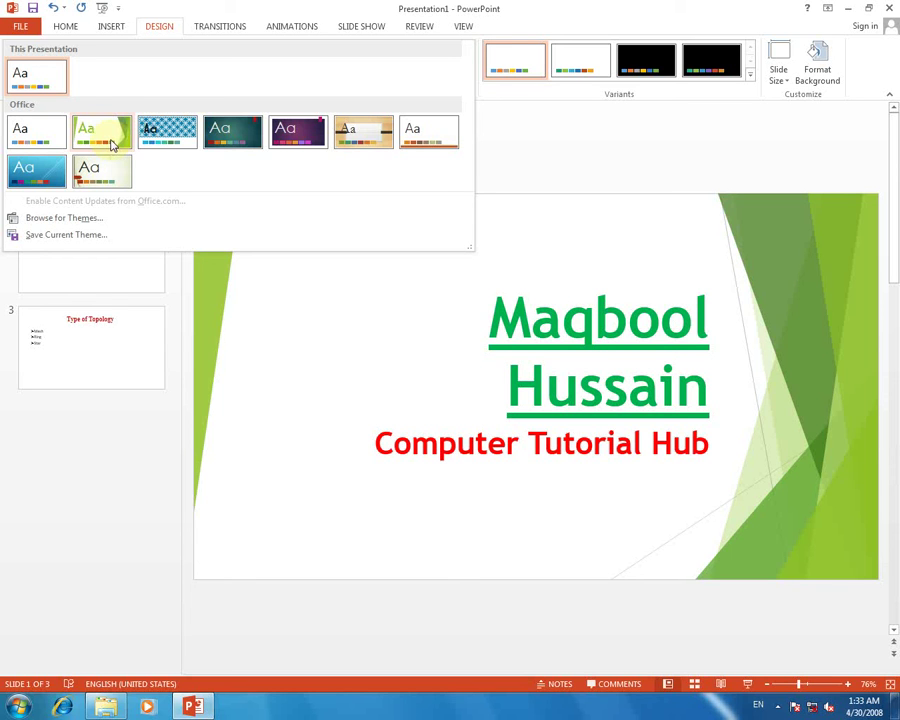
click(112, 145)
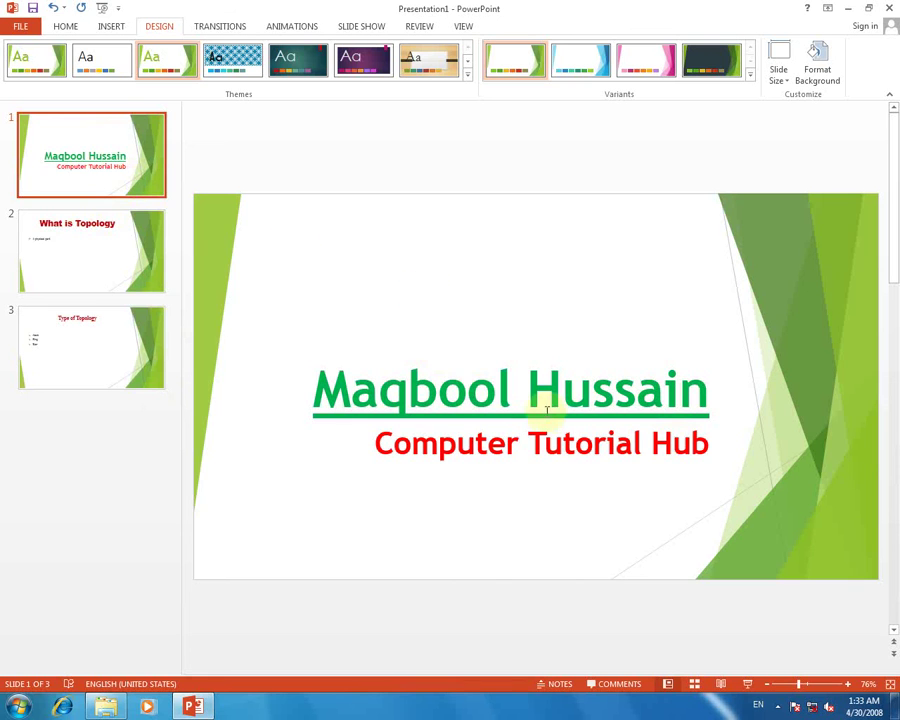
scroll(408, 392, down, 1)
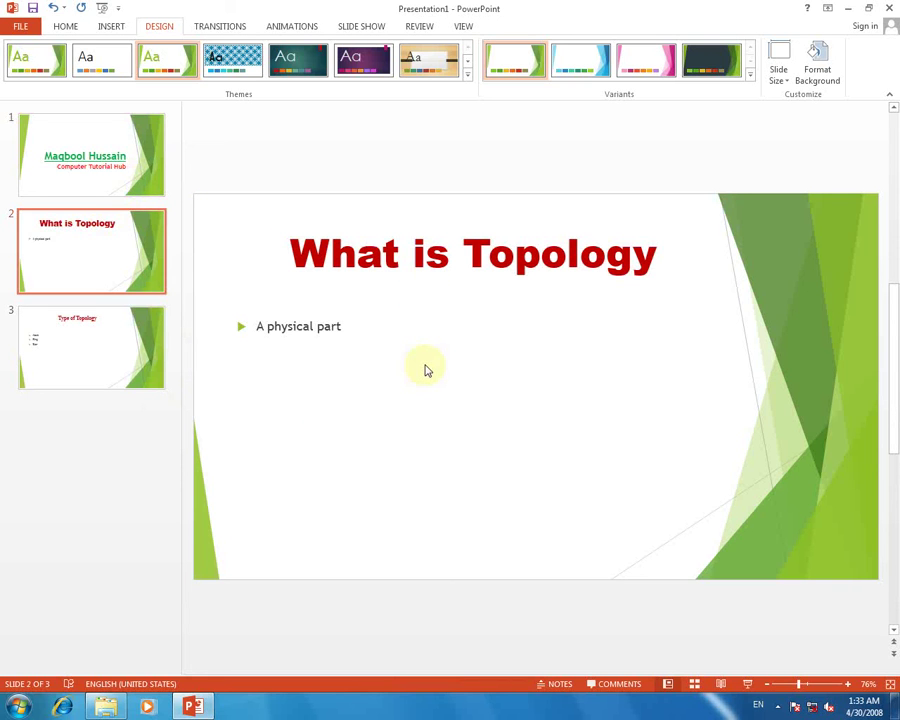
scroll(425, 371, down, 1)
click(264, 369)
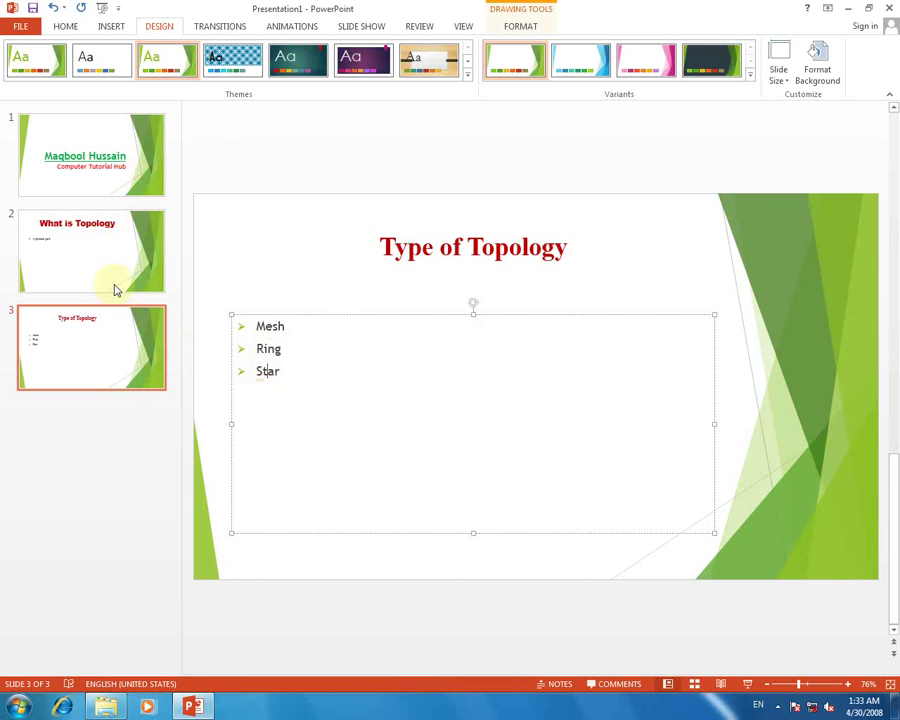
Preview the Integral, dark teal and Organic dark wood themes across the slides.
click(85, 256)
click(60, 148)
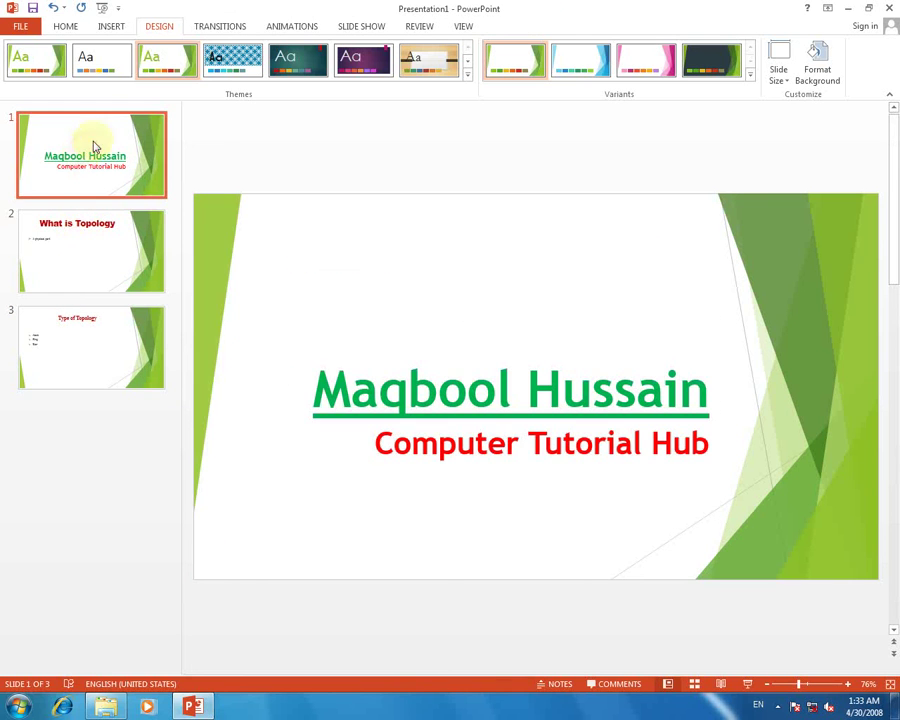
click(234, 64)
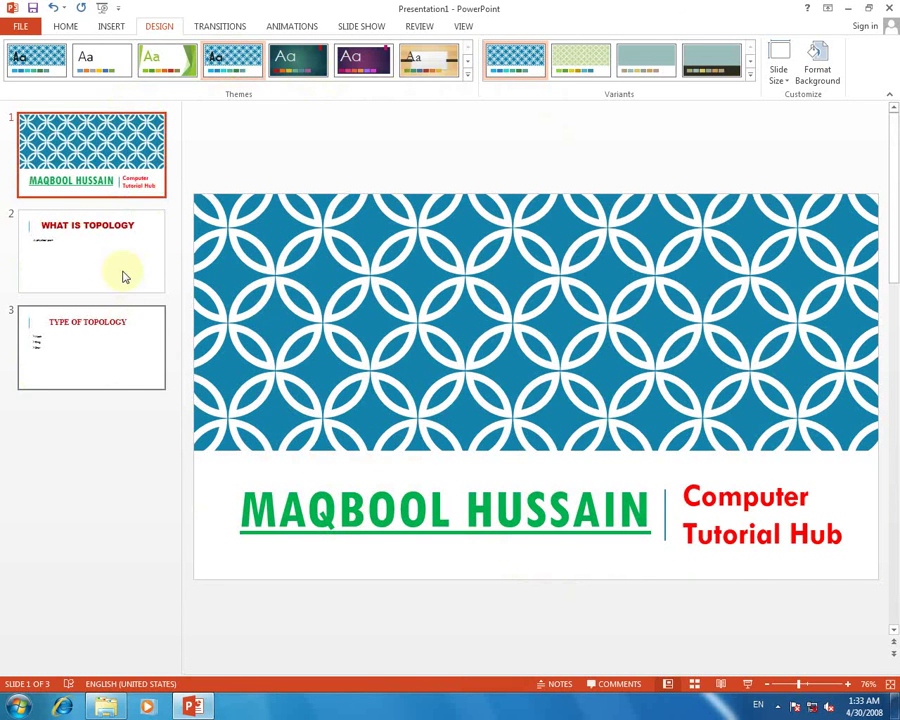
click(112, 238)
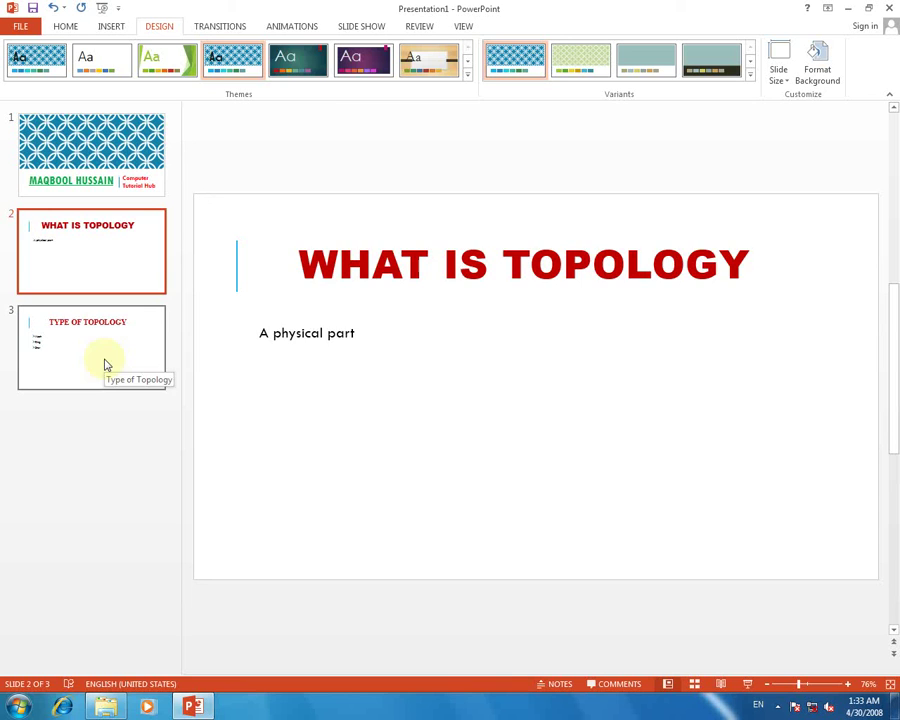
click(104, 358)
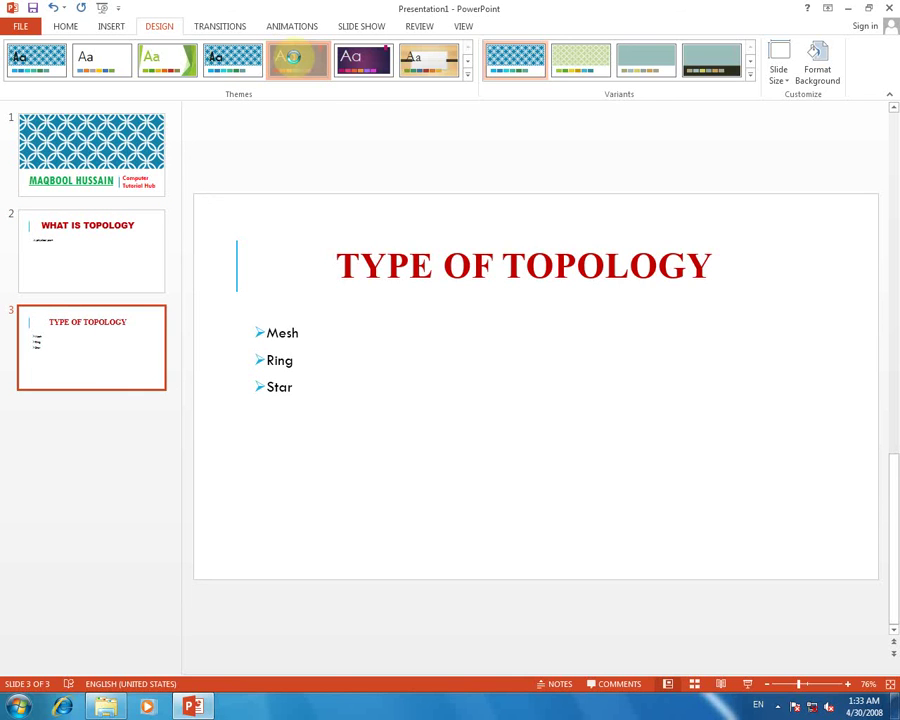
click(303, 70)
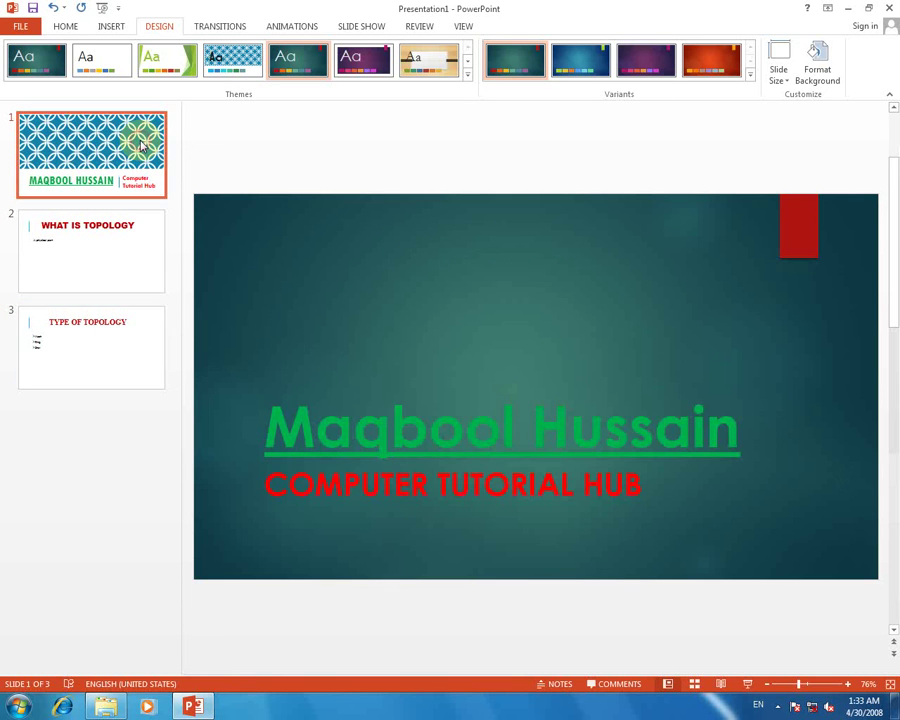
click(434, 66)
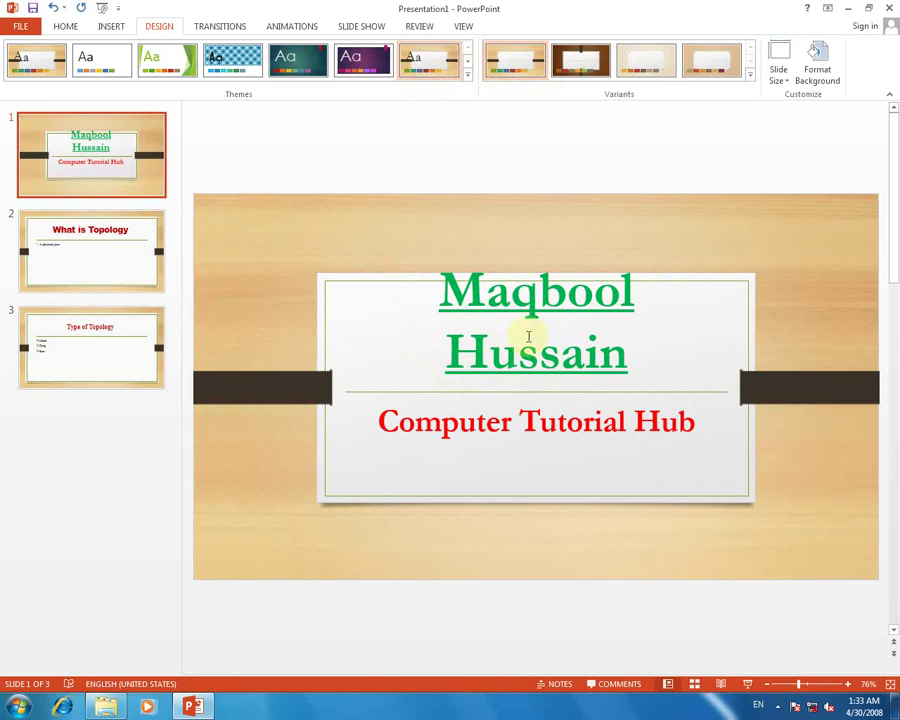
click(585, 66)
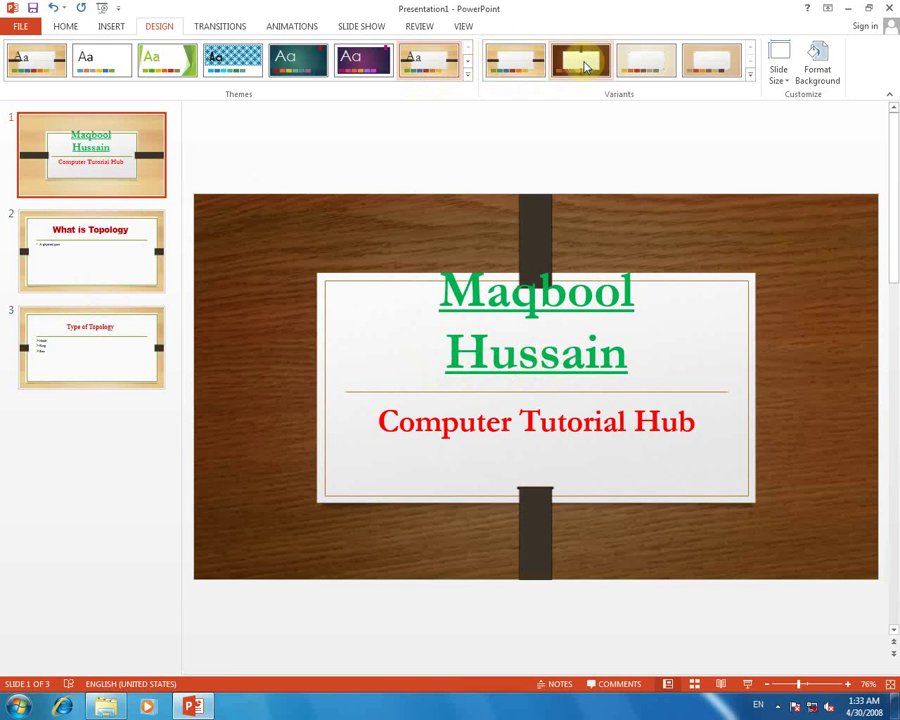
Apply the purple Ion Boardroom theme and review the slides in it.
click(368, 62)
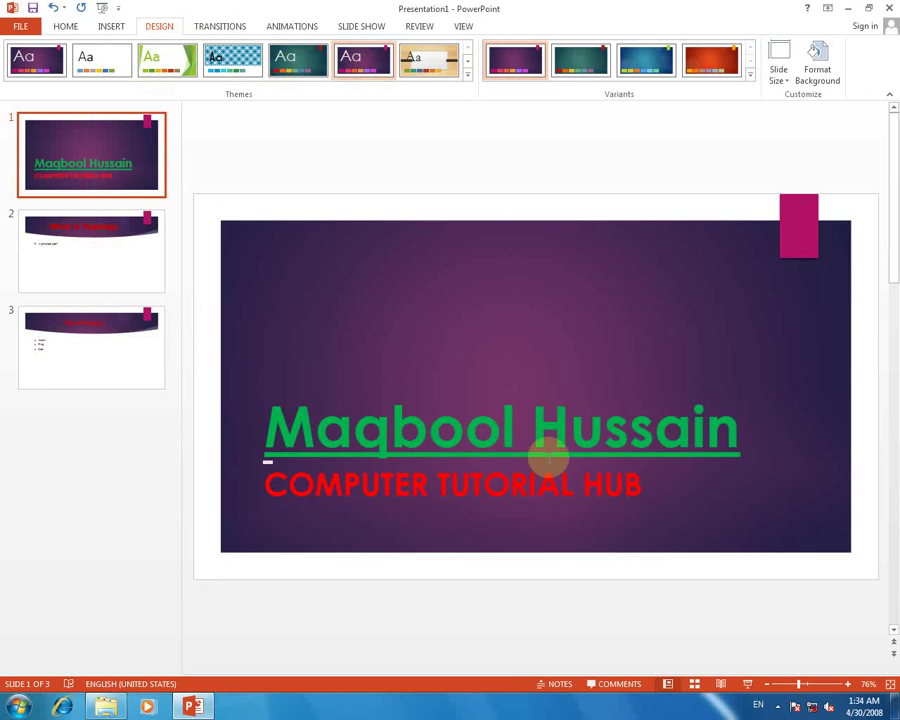
click(80, 478)
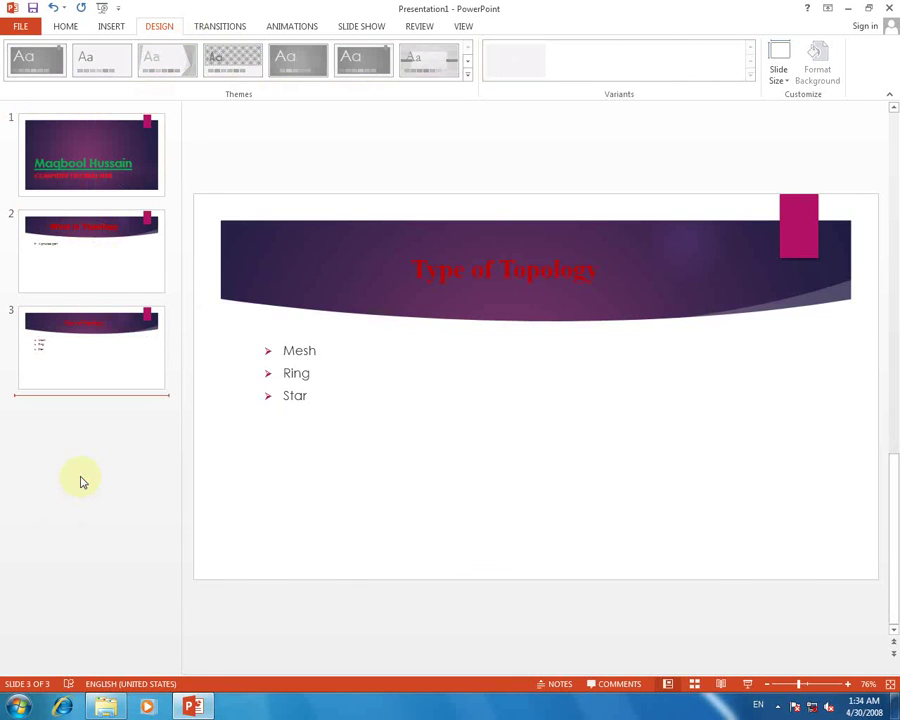
click(106, 176)
click(122, 255)
click(143, 341)
click(253, 249)
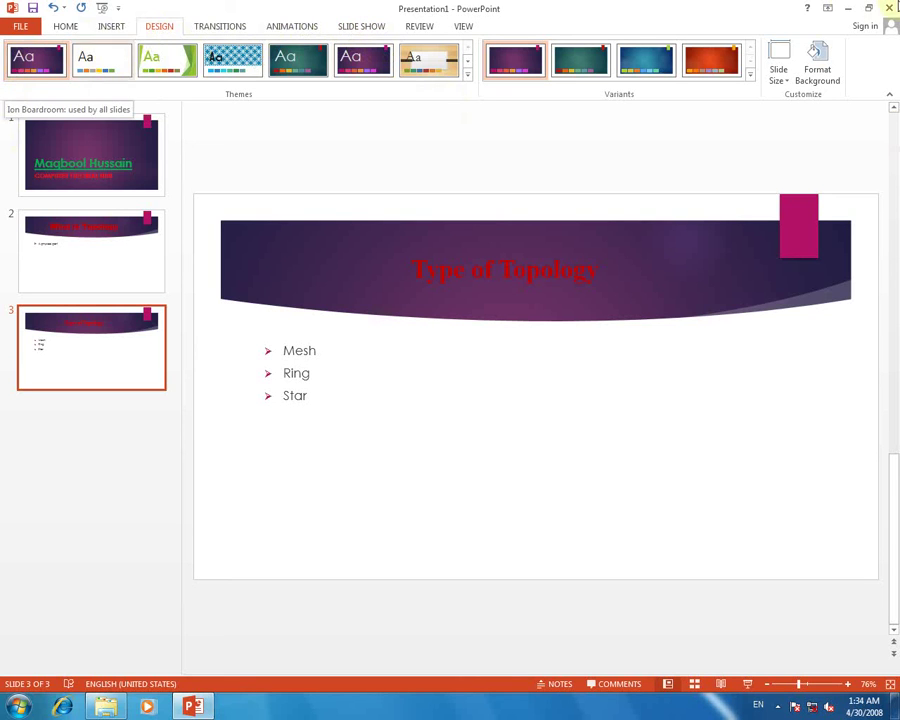
Minimize PowerPoint and open the desktop image 'youtube end' in Windows Photo Viewer.
click(849, 9)
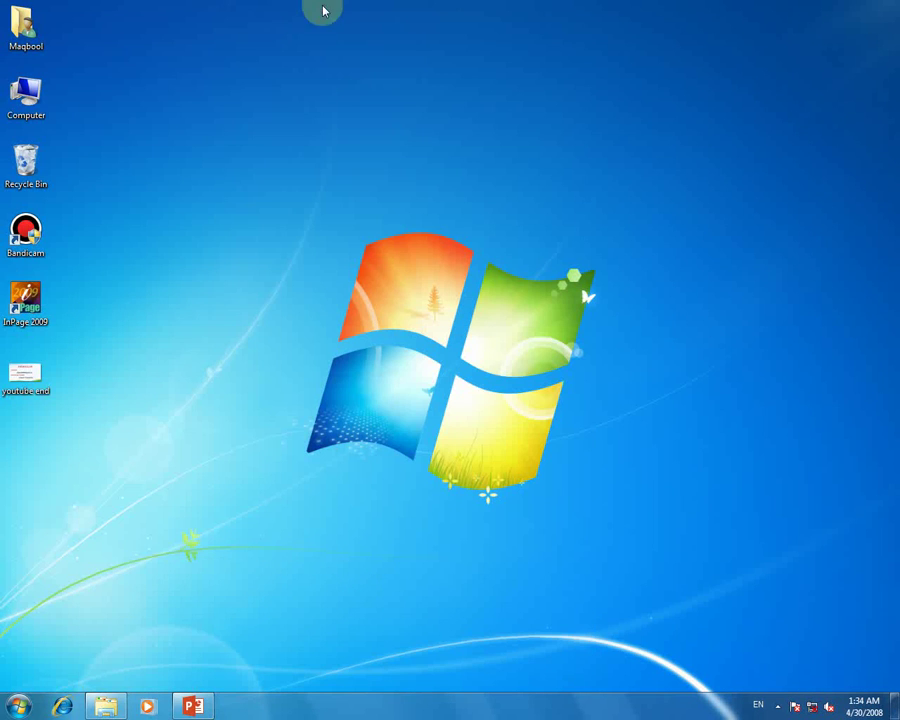
double_click(27, 377)
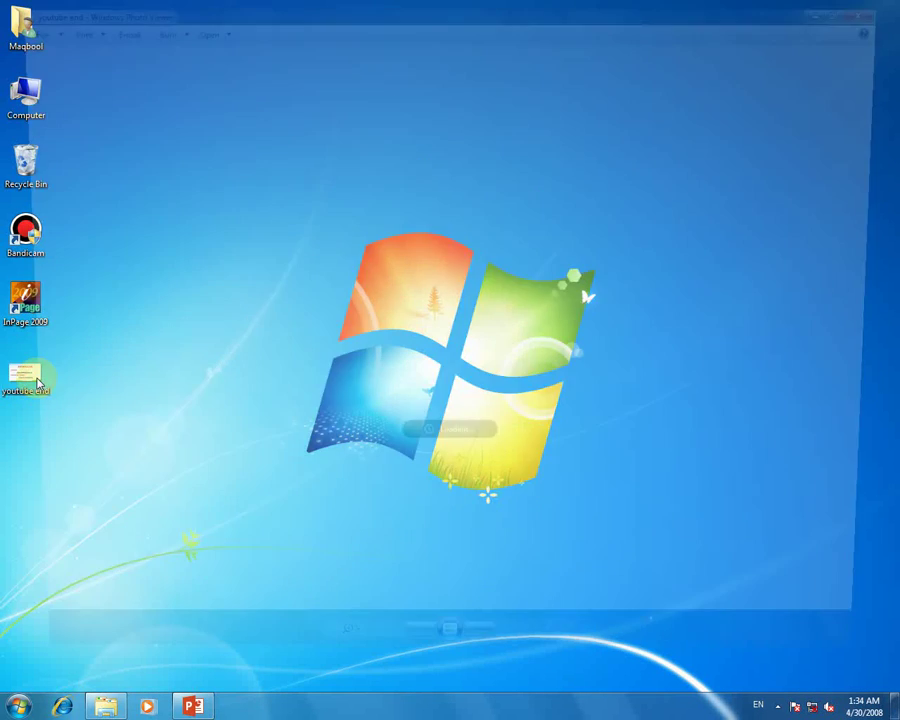